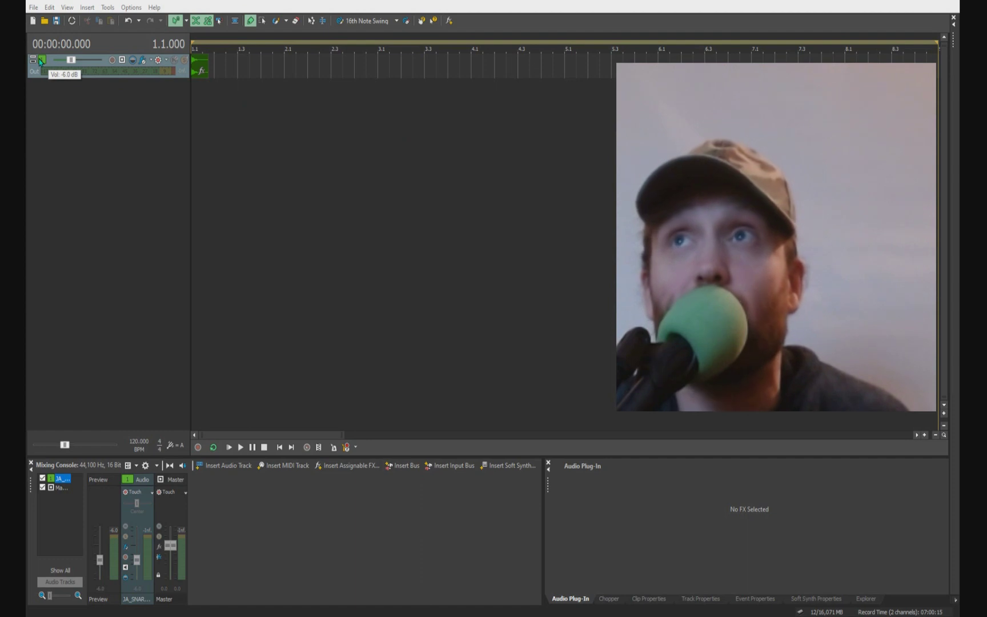
Duplicate the snare track from its header's context menu so two identical snare tracks exist
{"action": "right_click", "coordinate": [40, 61]}
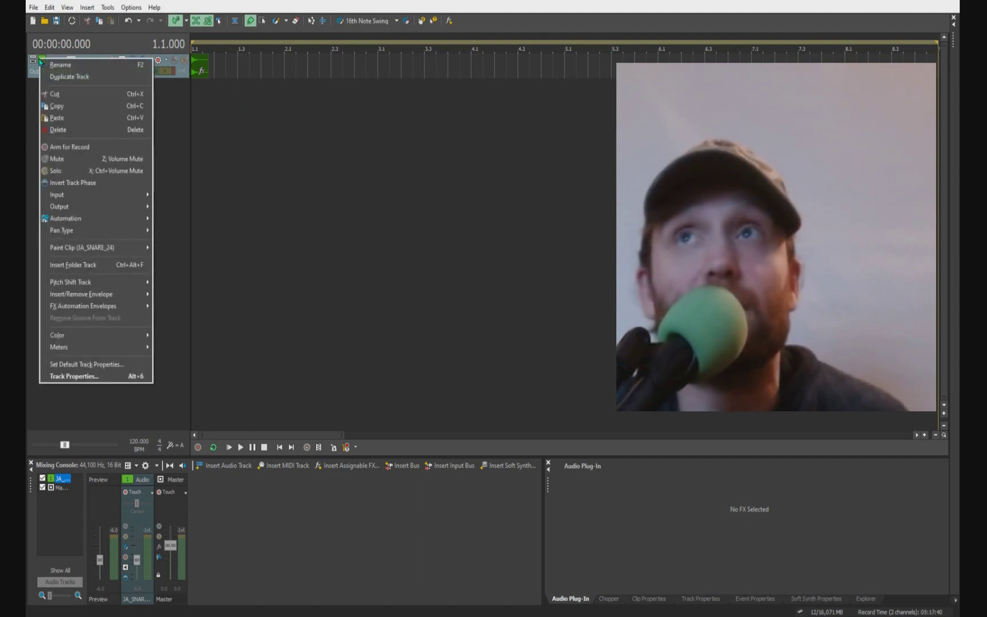
{"action": "left_click", "coordinate": [69, 77]}
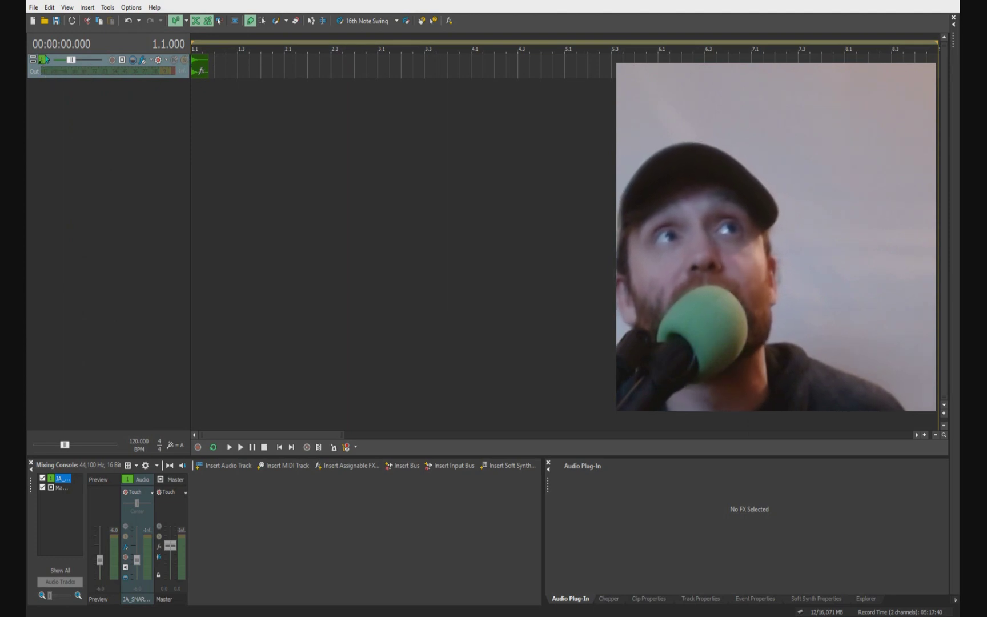
{"action": "right_click", "coordinate": [43, 61]}
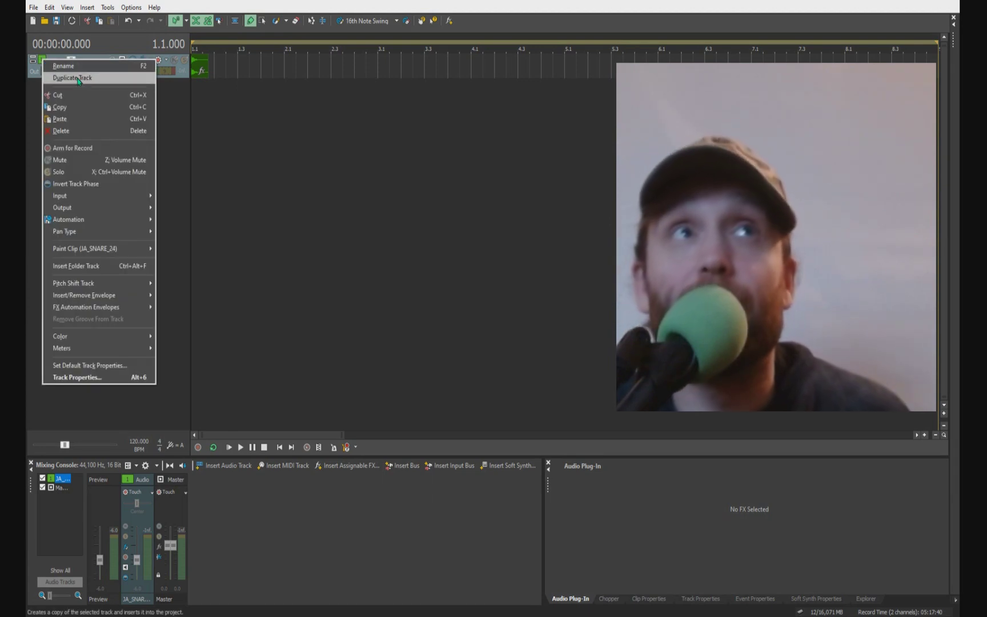
{"action": "left_click", "coordinate": [78, 81]}
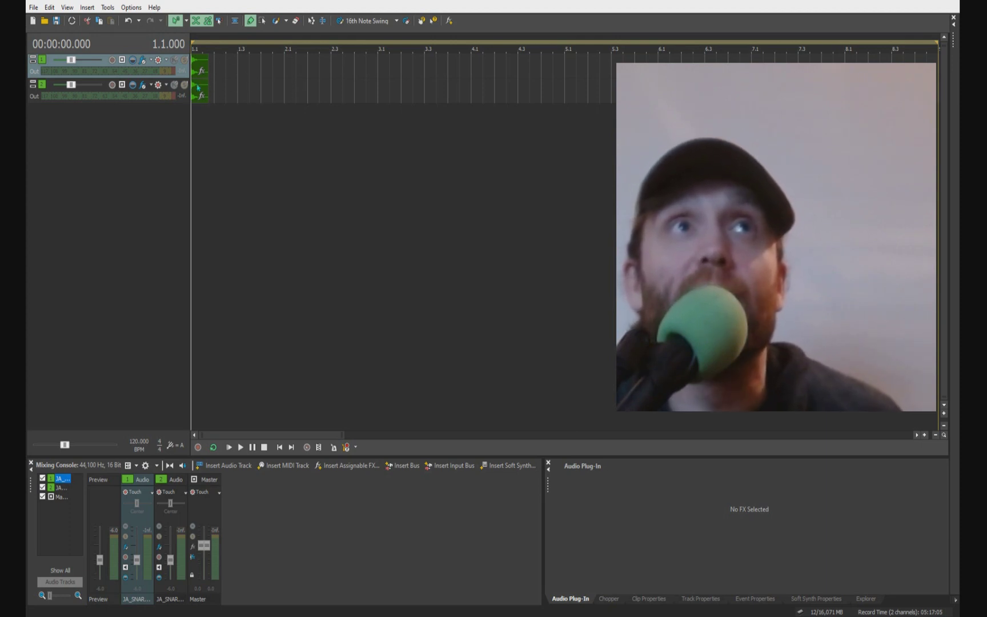
Move the duplicate snare track's single hit right to 2.3
{"action": "left_click_drag", "start_coordinate": [199, 89], "coordinate": [279, 89]}
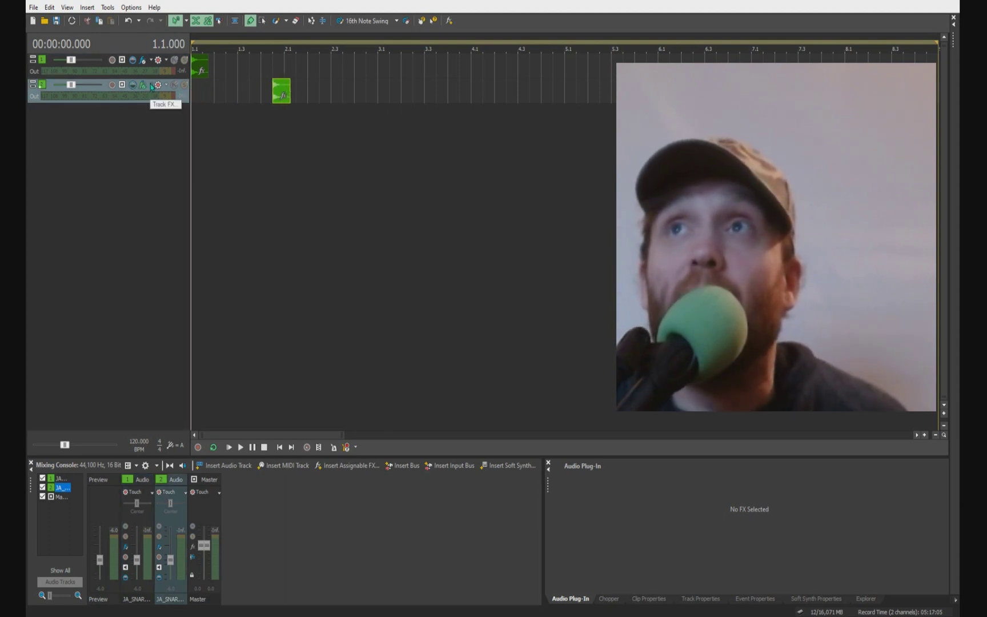
{"action": "left_click", "coordinate": [174, 85]}
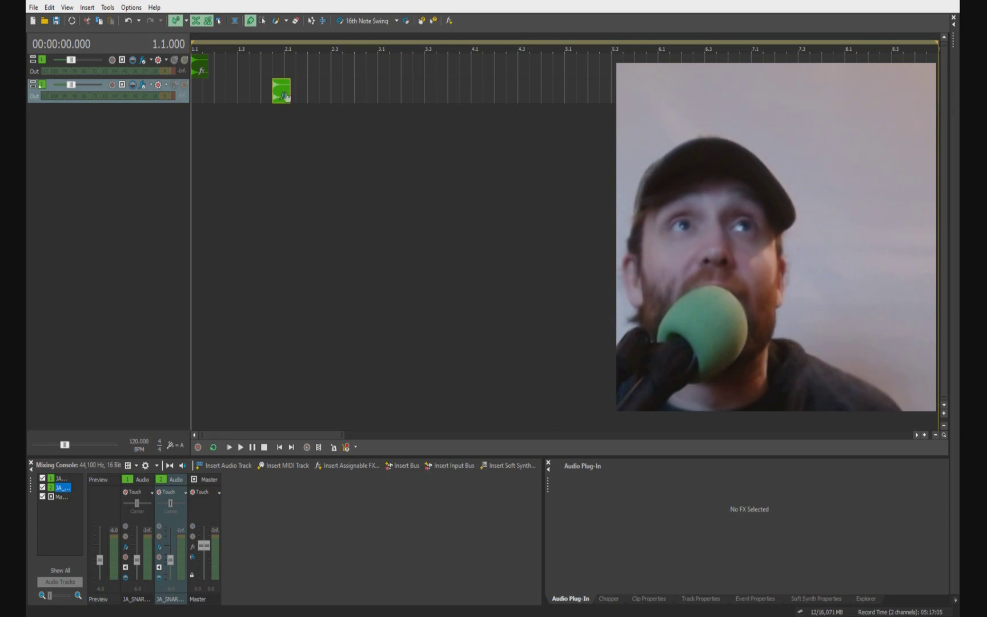
{"action": "left_click_drag", "start_coordinate": [285, 88], "coordinate": [330, 89]}
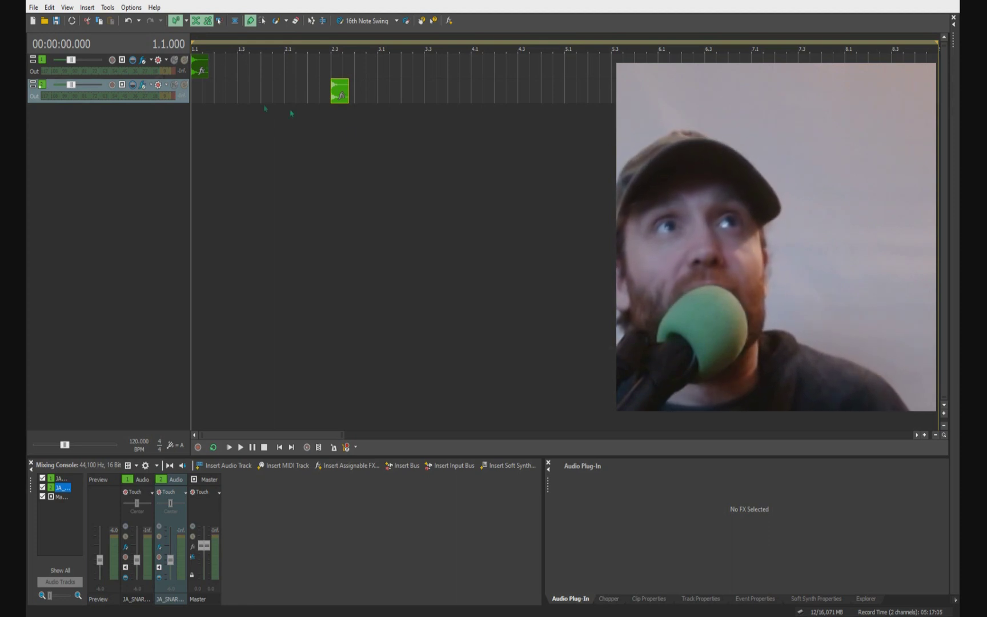
Draw snare hits on the first track at 1.3 and 2.1
{"action": "left_click", "coordinate": [239, 69]}
{"action": "left_click", "coordinate": [291, 68]}
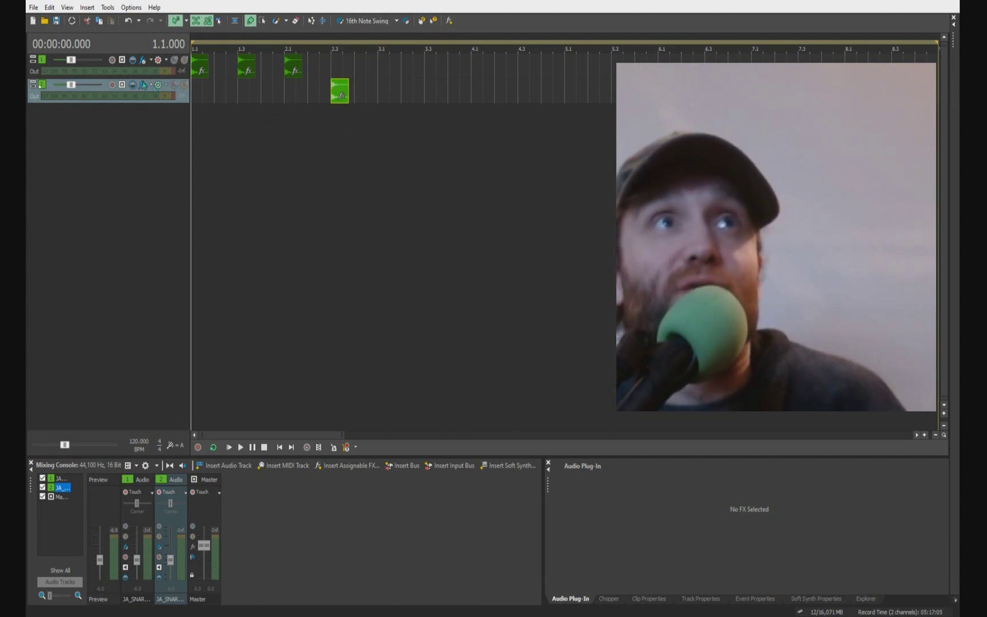
{"action": "left_click", "coordinate": [142, 85]}
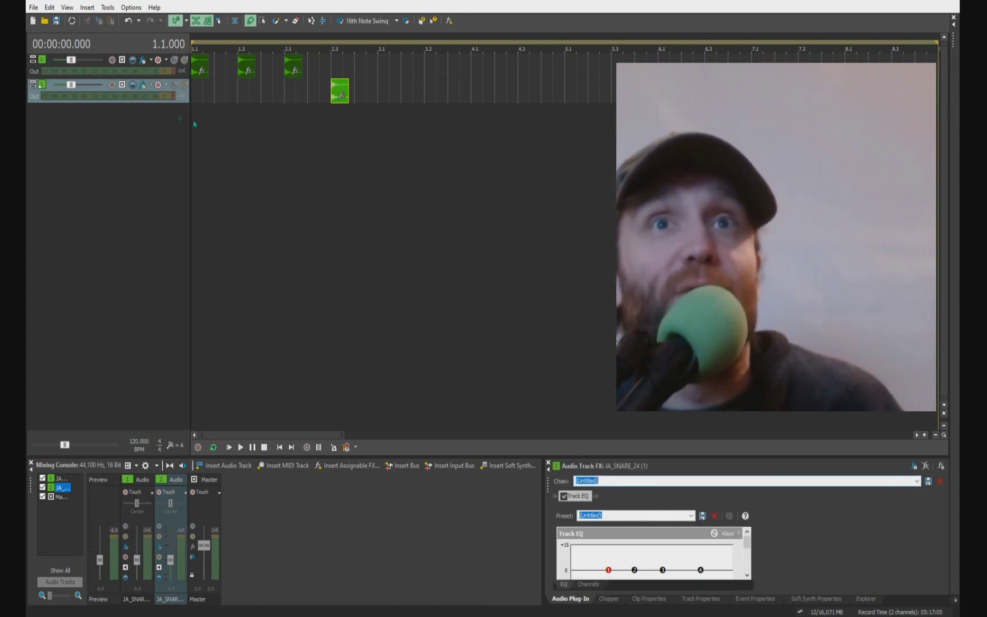
Add eFX_Reverb_VST after Track EQ in the duplicate snare track's effects chain
{"action": "left_click", "coordinate": [914, 465]}
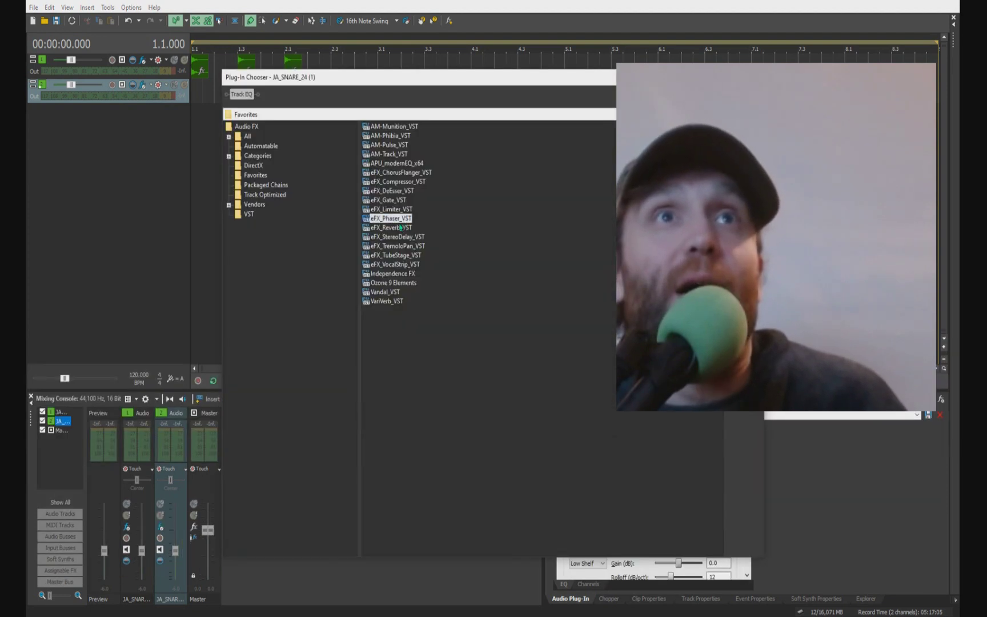
{"action": "left_click", "coordinate": [386, 227]}
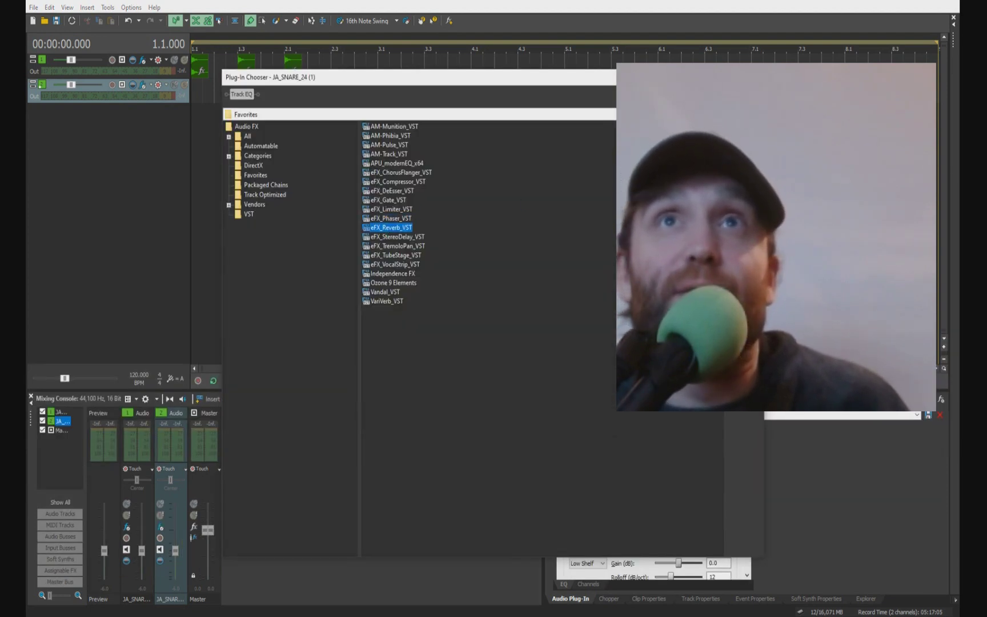
{"action": "double_click", "coordinate": [386, 228]}
{"action": "key", "text": "Return"}
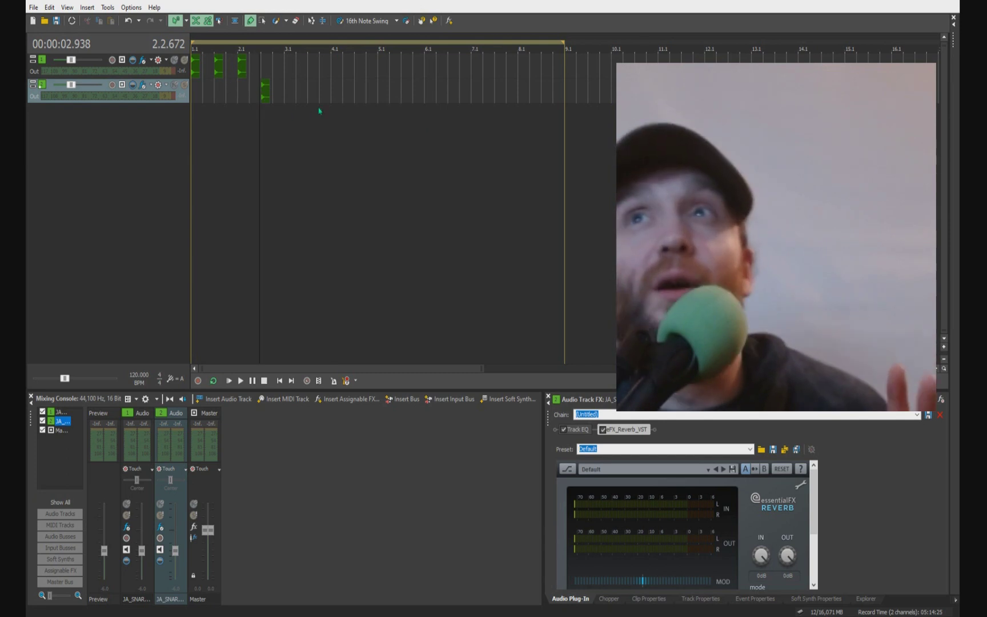
Draw more snare hits: track 1 at 3.1, 5.3, 6.1 and 6.3, and track 2 near 4.3
{"action": "left_click", "coordinate": [215, 94]}
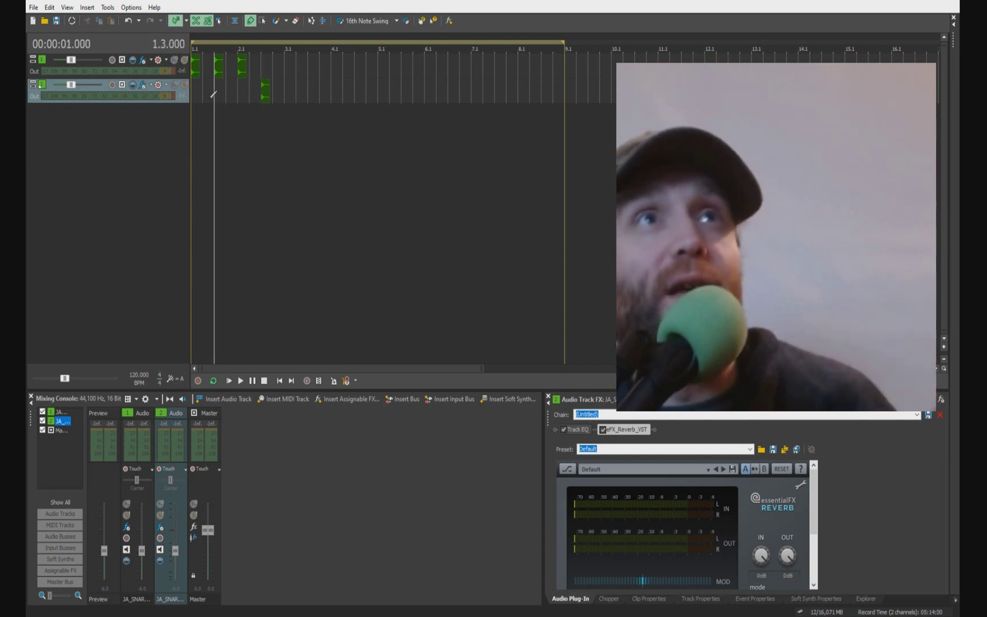
{"action": "left_click", "coordinate": [285, 64]}
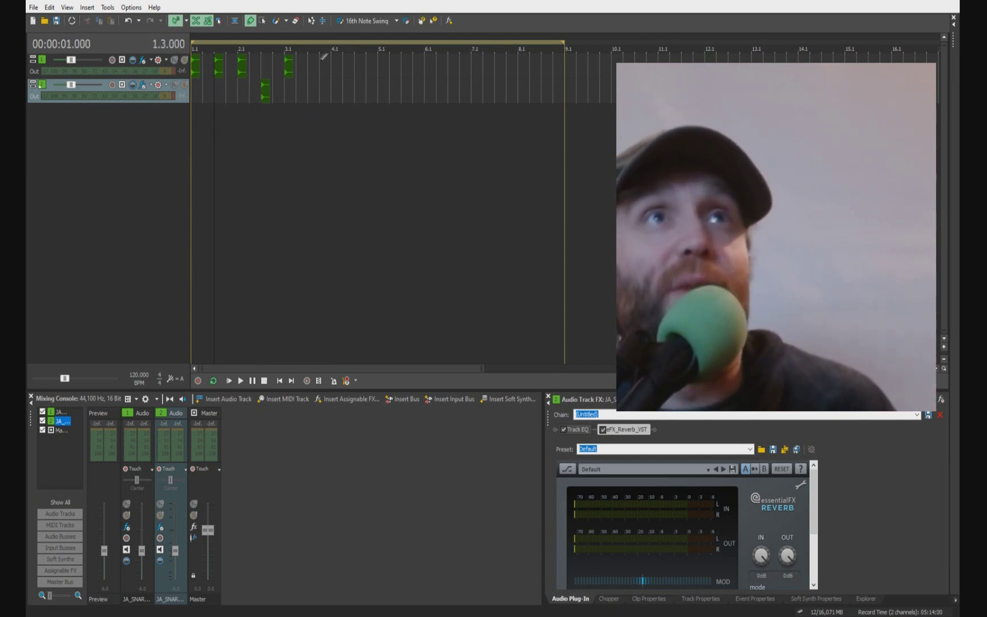
{"action": "left_click", "coordinate": [358, 91]}
{"action": "left_click", "coordinate": [249, 91]}
{"action": "scroll", "coordinate": [287, 84], "scroll_direction": "up", "scroll_amount": 3}
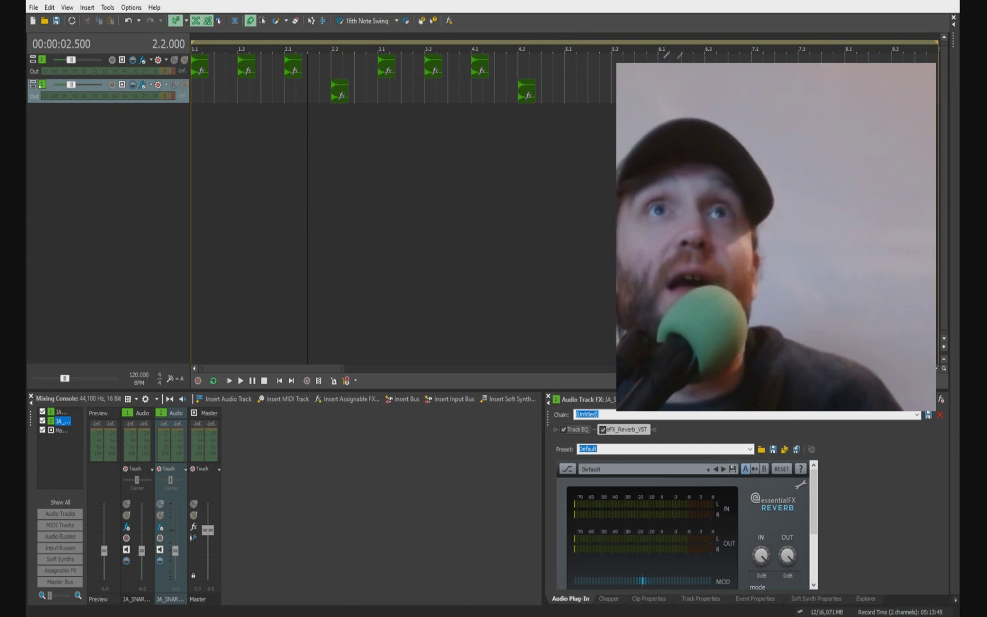
{"action": "left_click", "coordinate": [608, 66]}
{"action": "left_click", "coordinate": [655, 61]}
{"action": "left_click", "coordinate": [726, 61]}
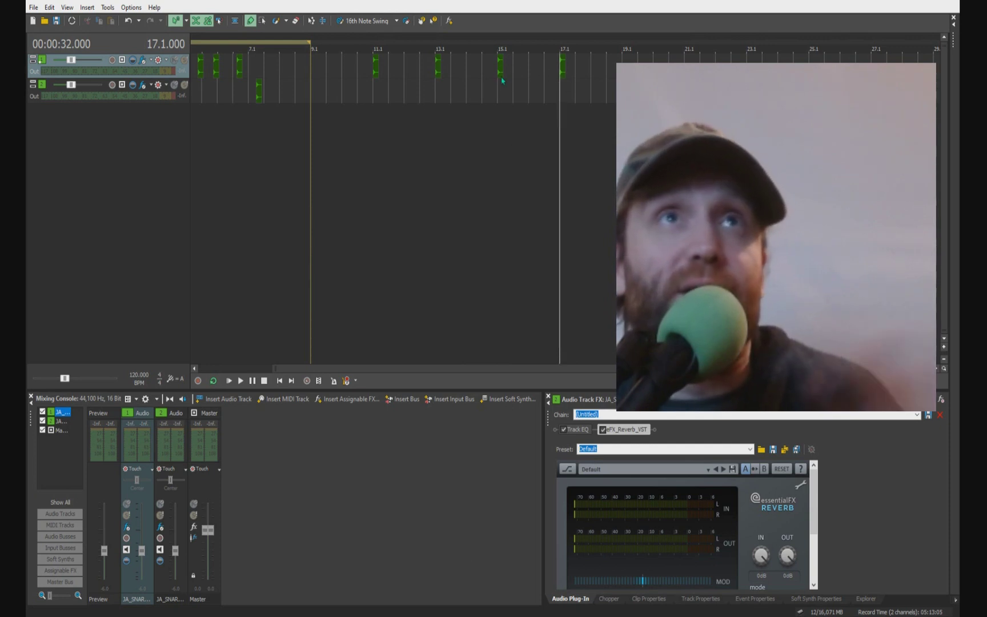
{"action": "left_click", "coordinate": [42, 85]}
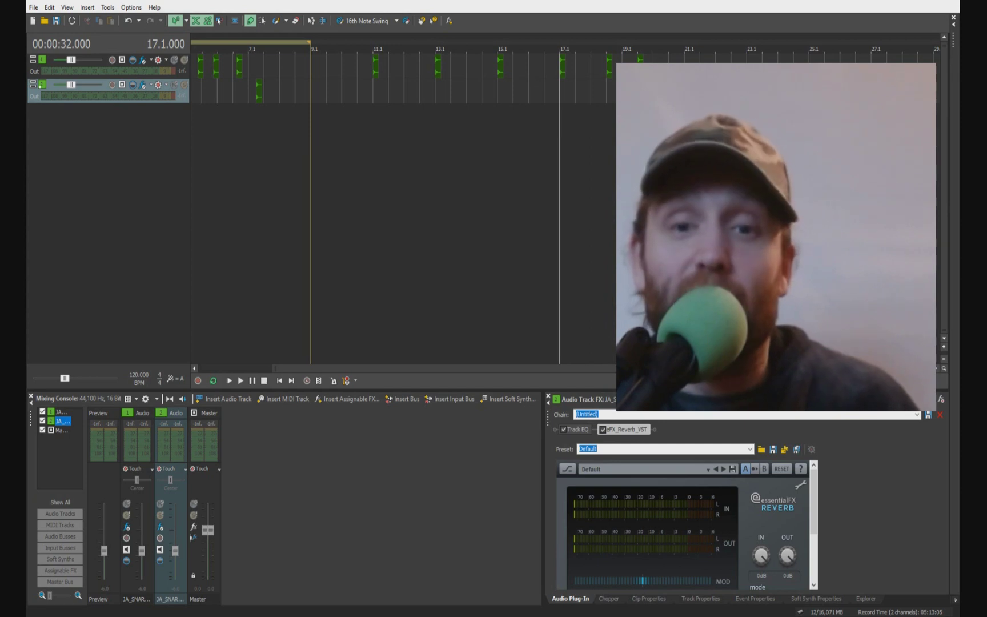
Insert a new MIDI track, MIDI1, below the snare tracks
{"action": "left_click", "coordinate": [721, 80]}
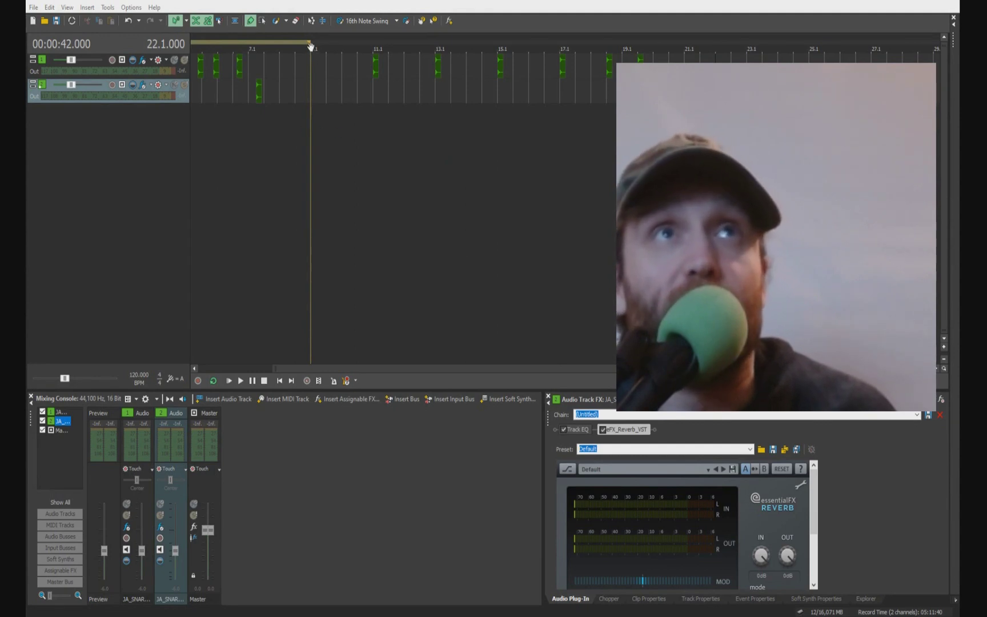
{"action": "mouse_move", "coordinate": [311, 41]}
{"action": "left_mouse_down"}
{"action": "mouse_move", "coordinate": [372, 41]}
{"action": "mouse_move", "coordinate": [288, 41]}
{"action": "mouse_move", "coordinate": [320, 42]}
{"action": "mouse_move", "coordinate": [312, 42]}
{"action": "left_mouse_up"}
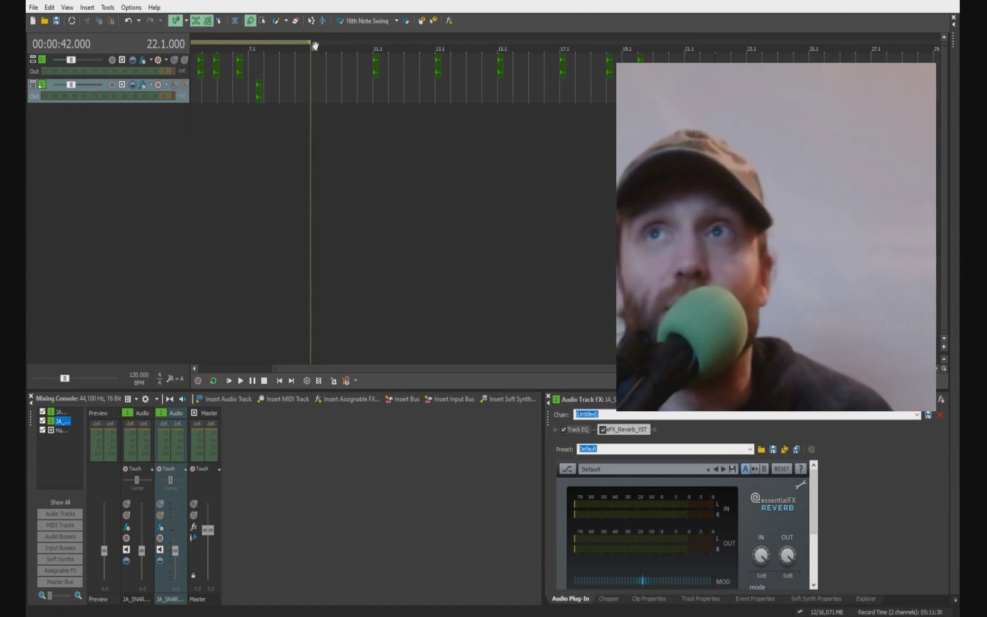
{"action": "right_click", "coordinate": [122, 147]}
{"action": "left_click", "coordinate": [172, 171]}
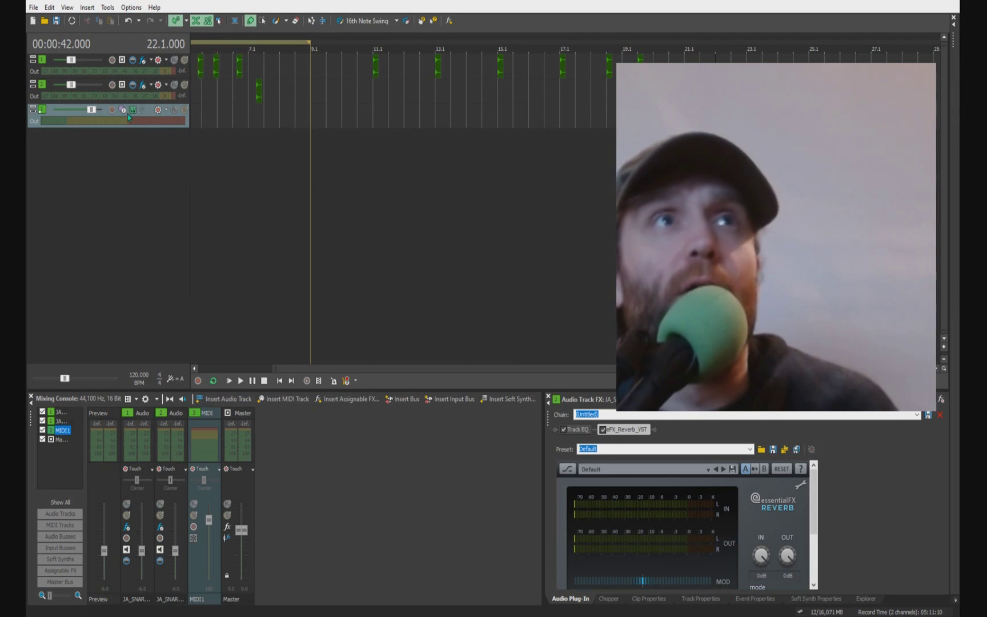
Set MIDI1's output to a newly inserted Addvector soft synth
{"action": "left_click", "coordinate": [124, 109]}
{"action": "left_click", "coordinate": [150, 182]}
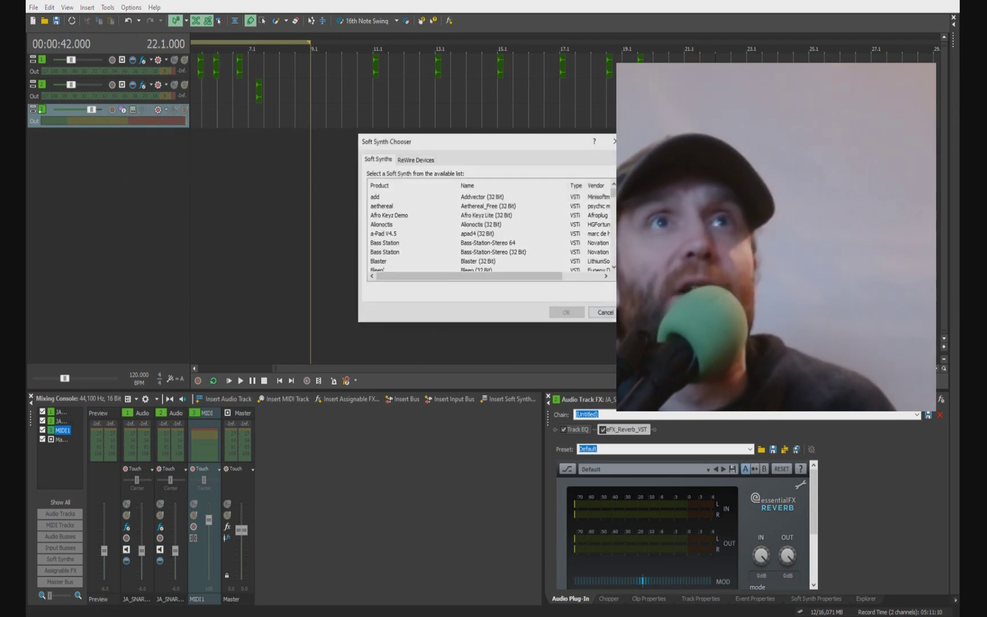
{"action": "left_click", "coordinate": [381, 197]}
{"action": "left_click", "coordinate": [557, 311]}
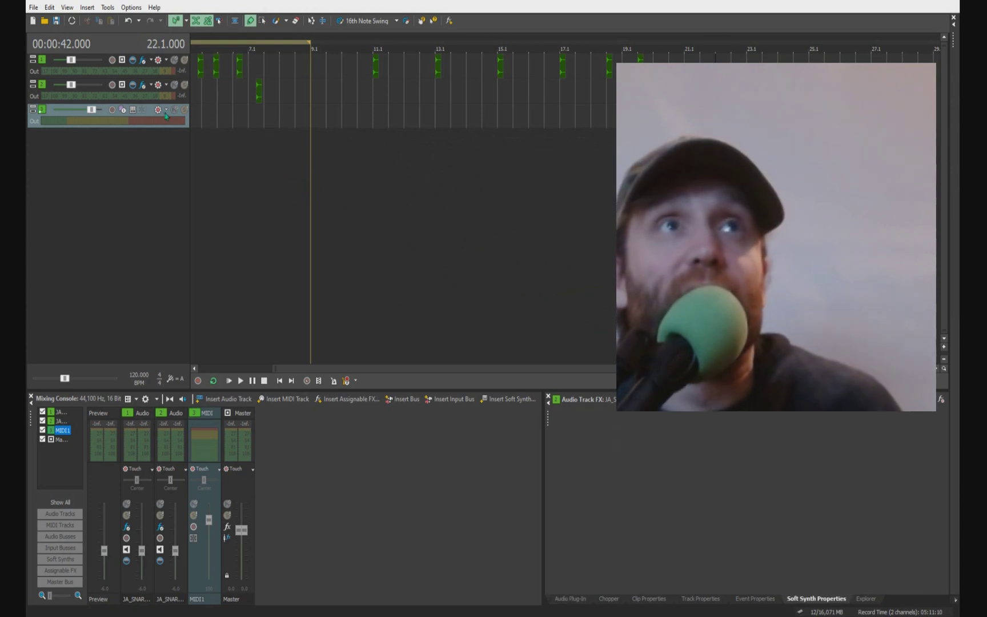
{"action": "left_click_drag", "start_coordinate": [175, 130], "coordinate": [175, 201]}
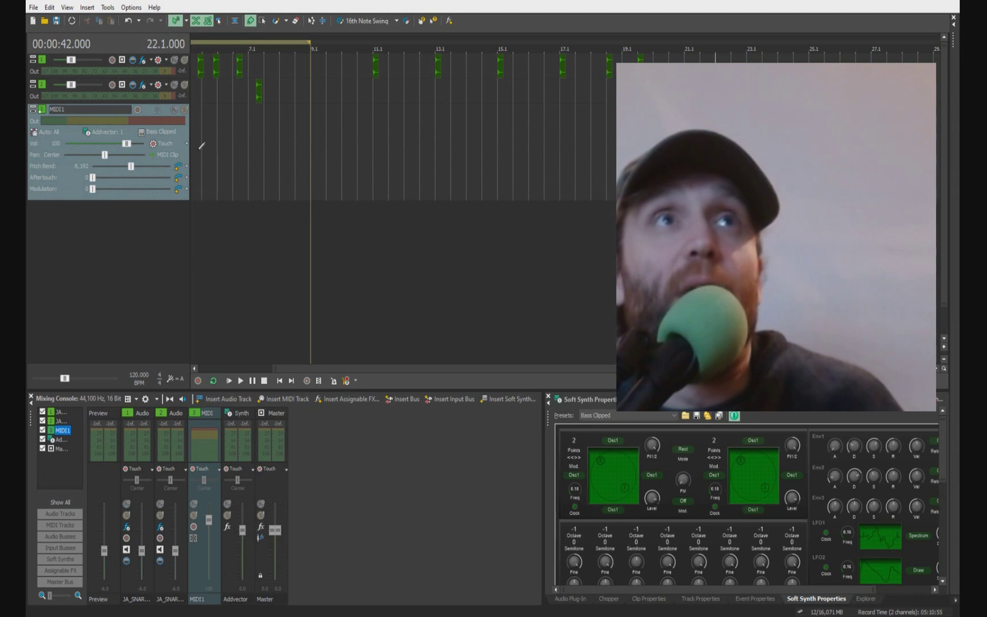
{"action": "mouse_move", "coordinate": [201, 146]}
{"action": "left_mouse_down"}
{"action": "mouse_move", "coordinate": [240, 166]}
{"action": "mouse_move", "coordinate": [386, 187]}
{"action": "mouse_move", "coordinate": [311, 183]}
{"action": "left_mouse_up"}
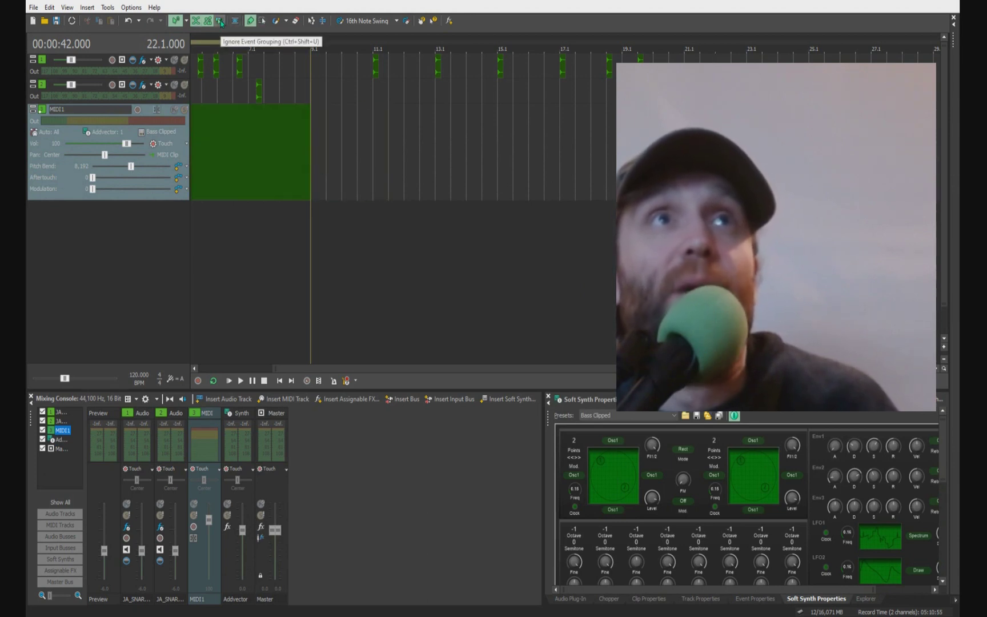
{"action": "left_click", "coordinate": [235, 23]}
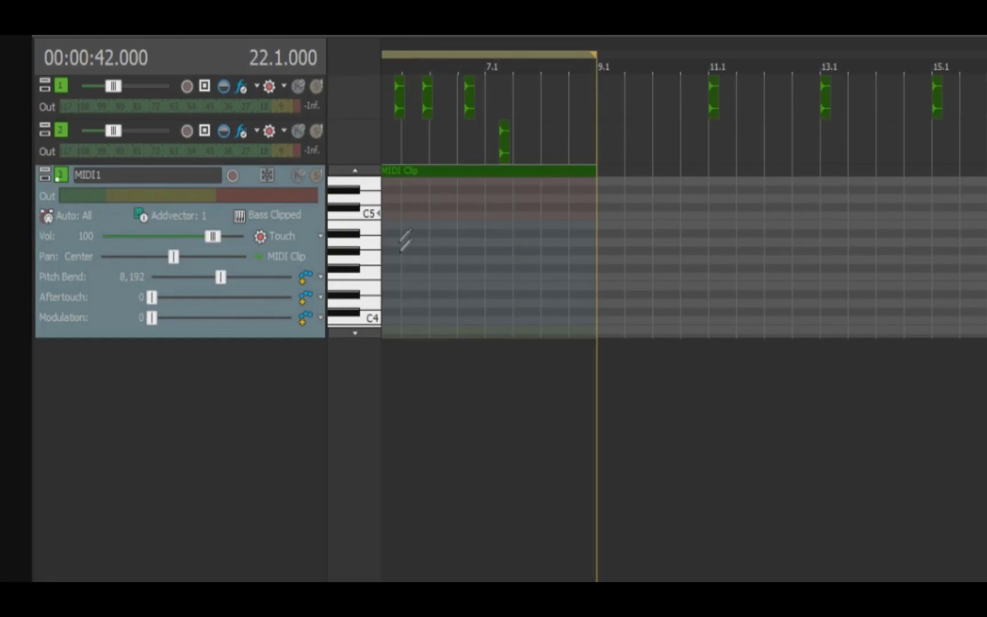
{"action": "left_click_drag", "start_coordinate": [225, 166], "coordinate": [279, 166]}
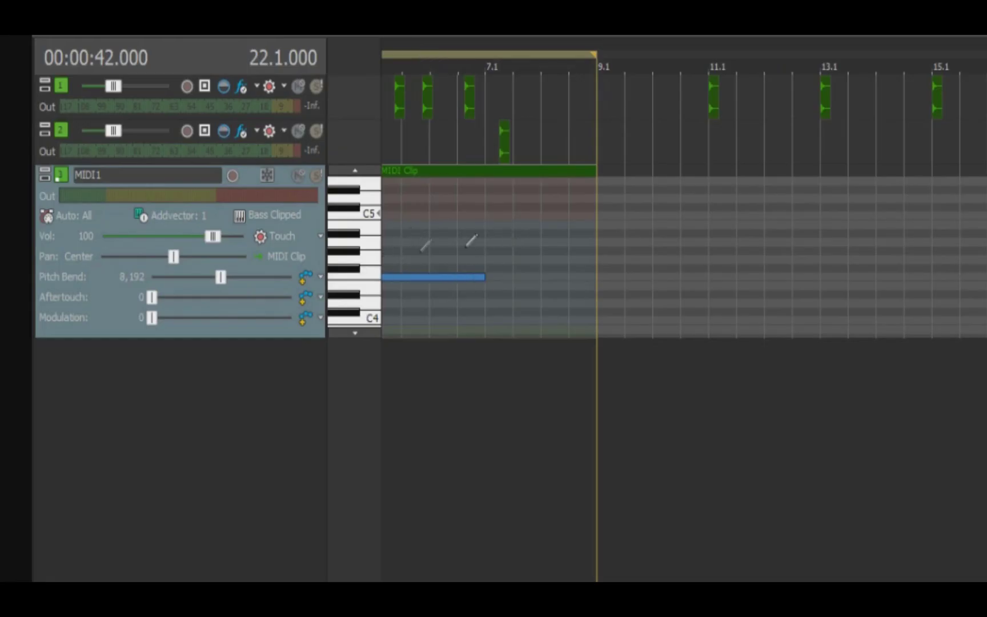
{"action": "left_click_drag", "start_coordinate": [488, 233], "coordinate": [605, 235]}
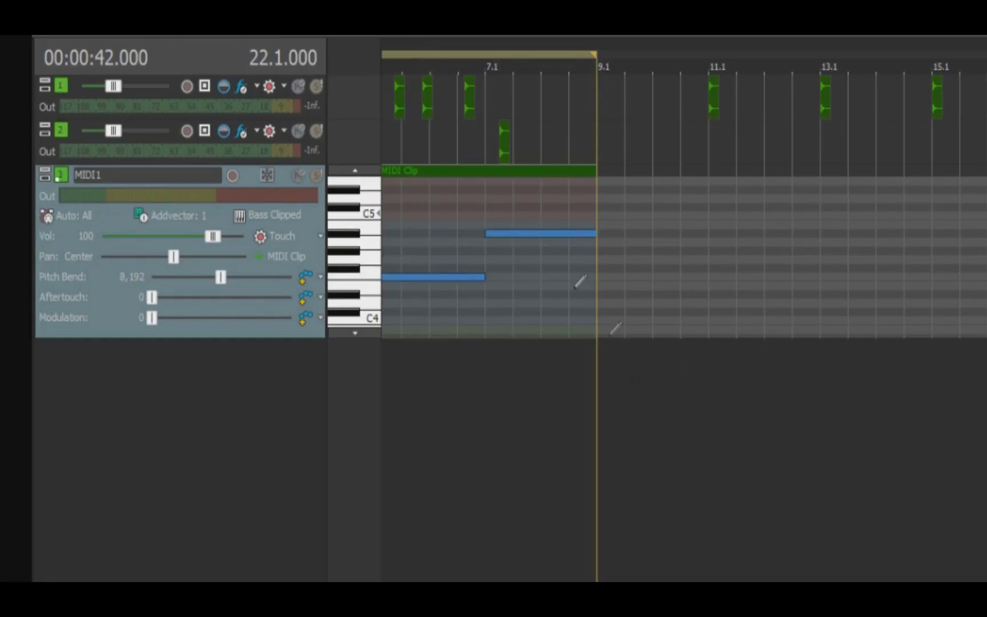
{"action": "mouse_move", "coordinate": [594, 170]}
{"action": "left_mouse_down"}
{"action": "mouse_move", "coordinate": [749, 203]}
{"action": "mouse_move", "coordinate": [599, 191]}
{"action": "left_mouse_up"}
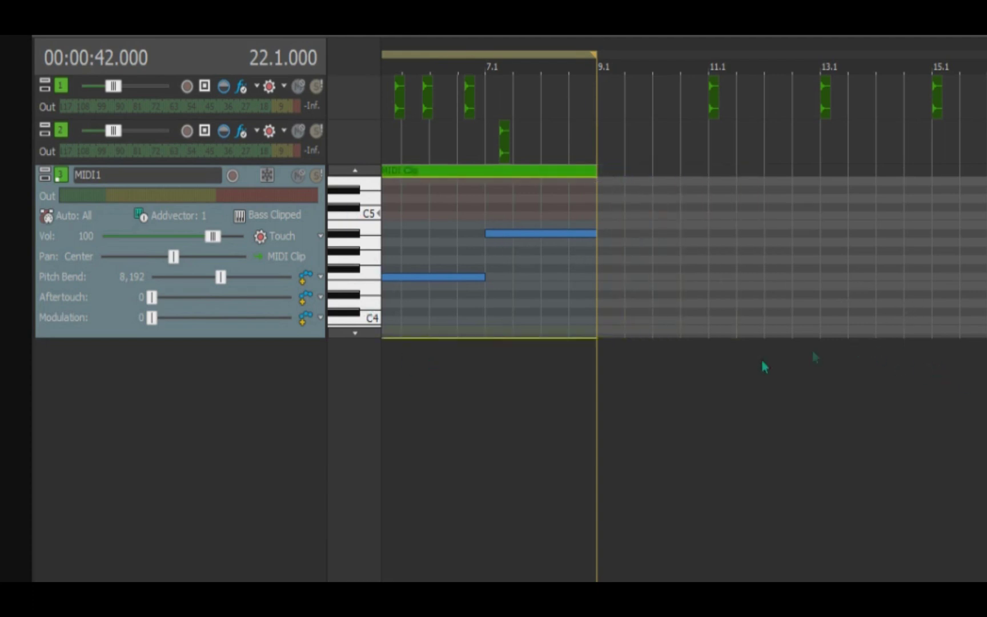
{"action": "left_click_drag", "start_coordinate": [598, 171], "coordinate": [876, 211]}
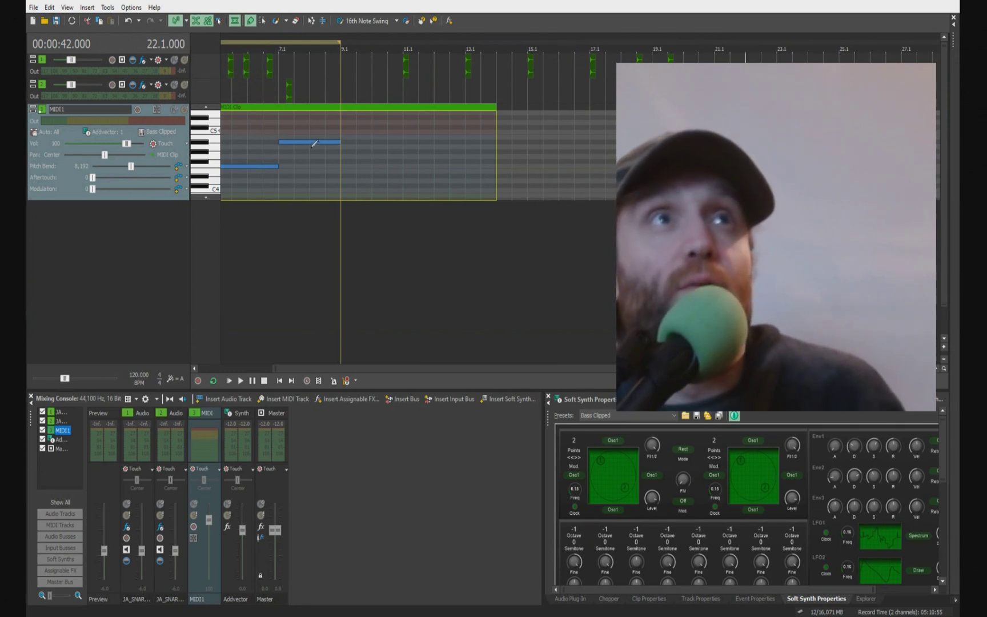
{"action": "right_click", "coordinate": [43, 110]}
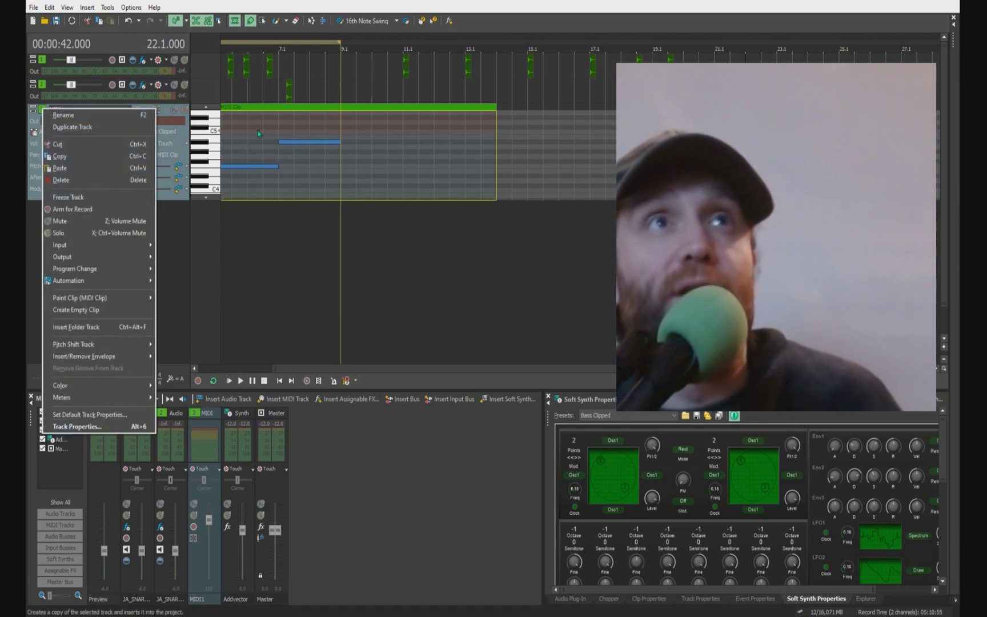
Duplicate the MIDI1 track as MIDI1 (1)
{"action": "left_click", "coordinate": [80, 128]}
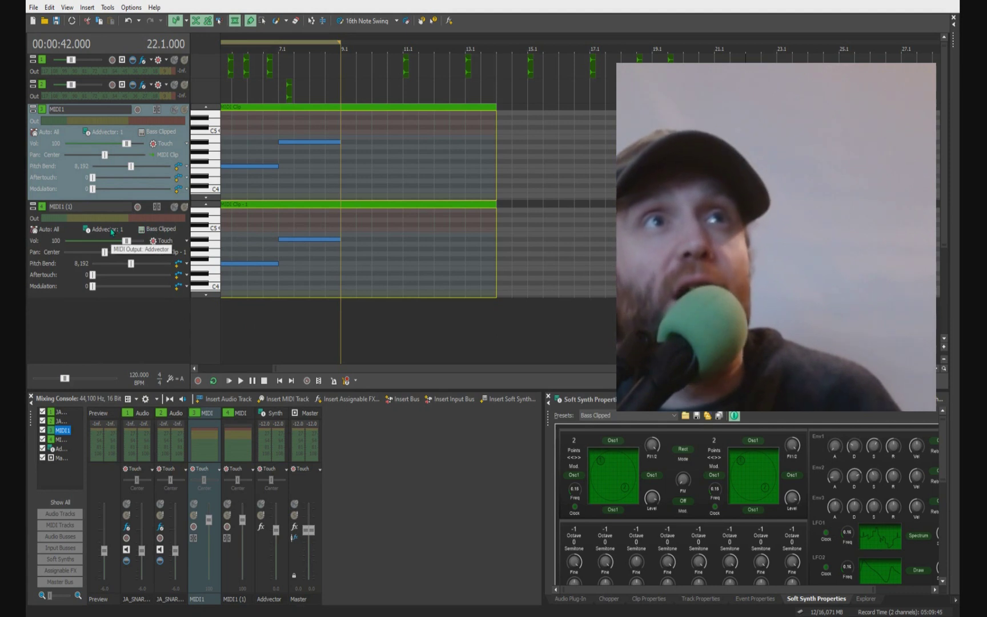
{"action": "left_click", "coordinate": [112, 231]}
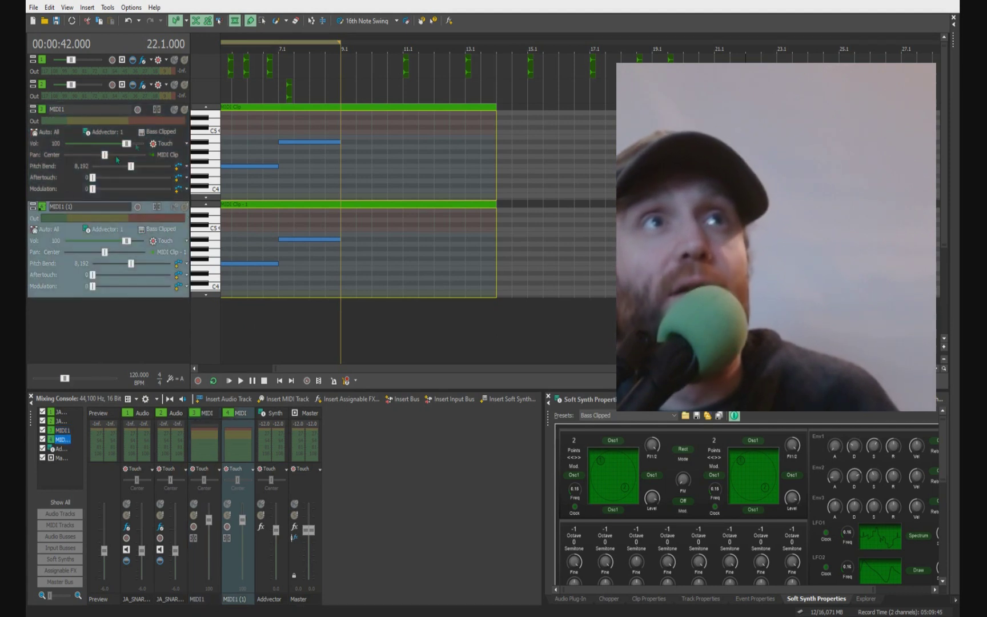
{"action": "left_click", "coordinate": [41, 108]}
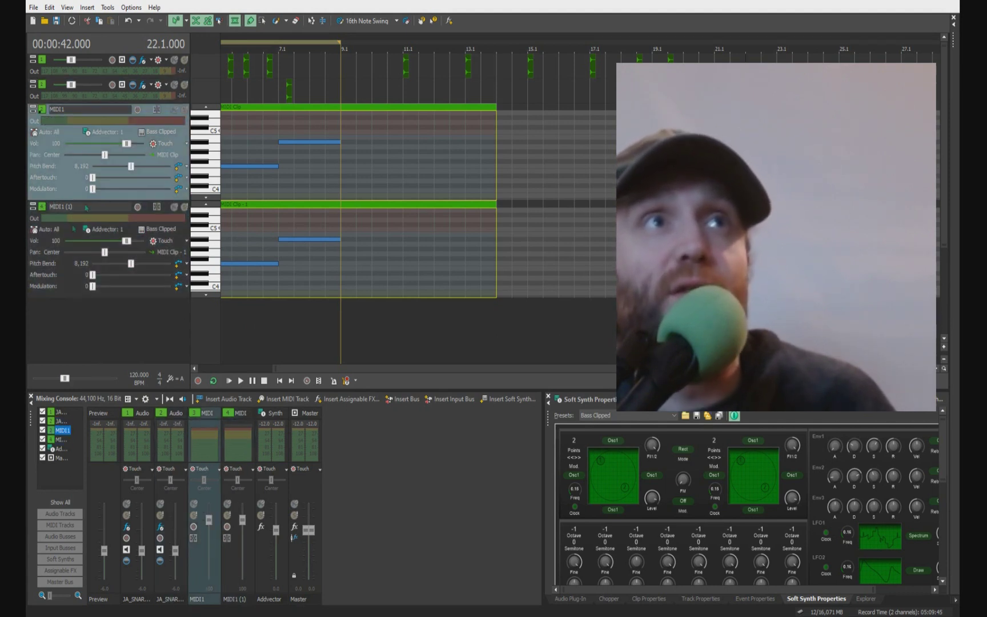
Give MIDI1 (1) its own new Addvector soft synth as output
{"action": "left_click", "coordinate": [107, 231]}
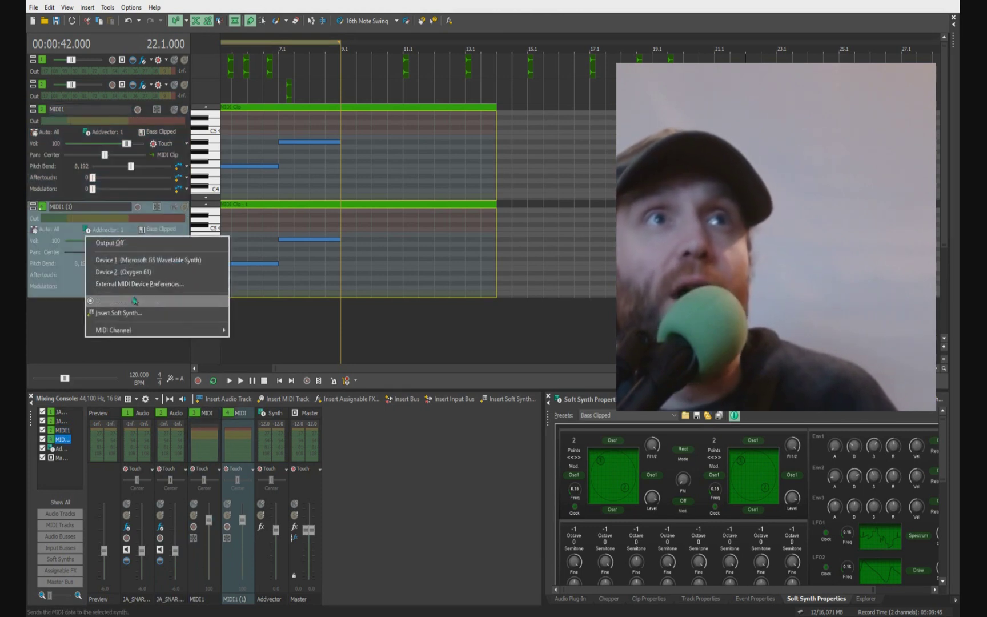
{"action": "left_click", "coordinate": [112, 313]}
{"action": "left_click", "coordinate": [396, 198]}
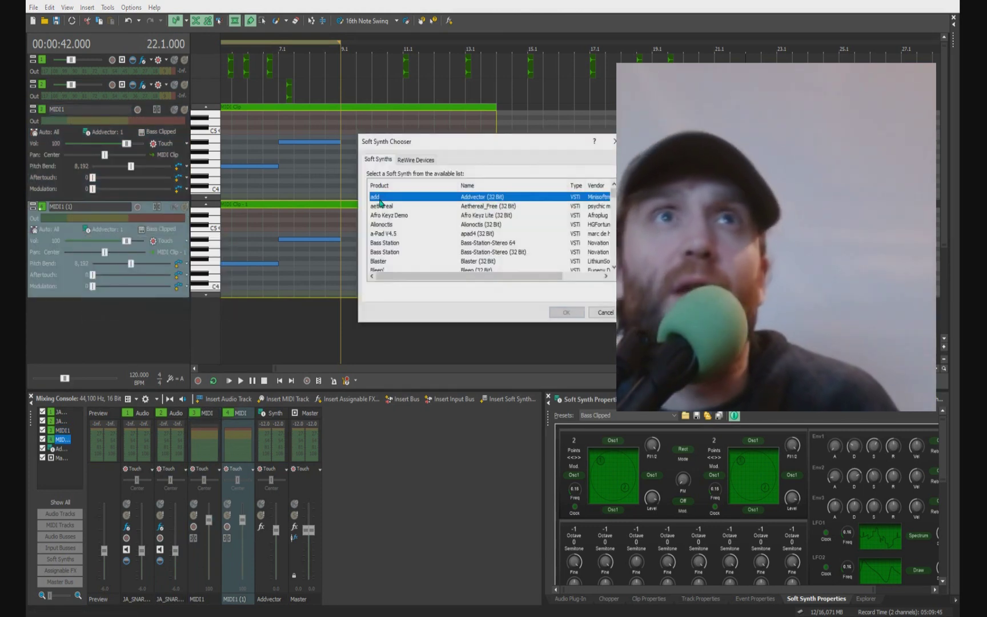
{"action": "left_click", "coordinate": [566, 312]}
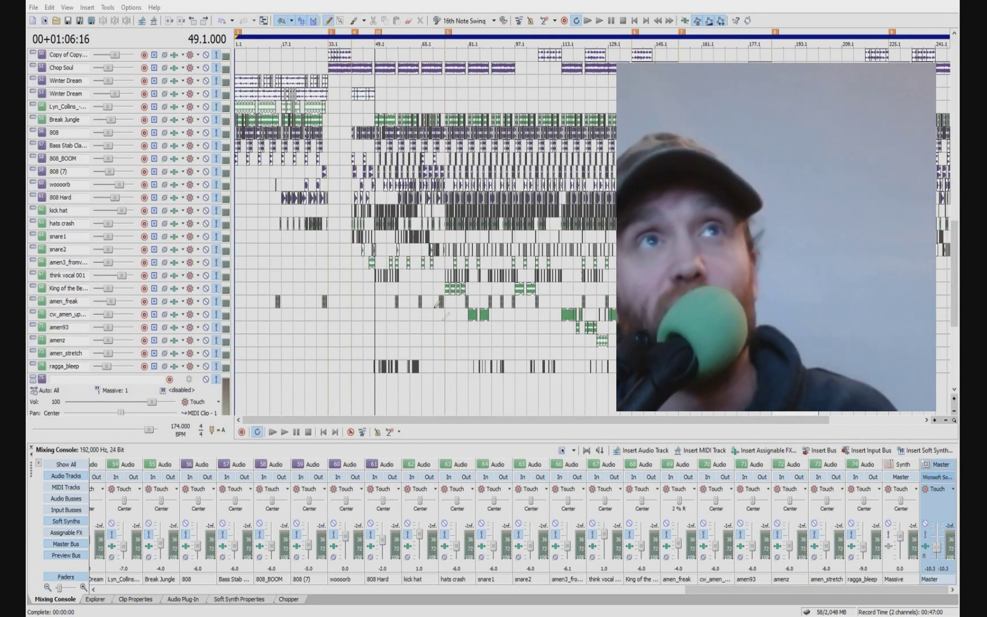
{"action": "key", "text": "ctrl+Right"}
{"action": "key", "text": "ctrl+Right"}
{"action": "key", "text": "ctrl+Right"}
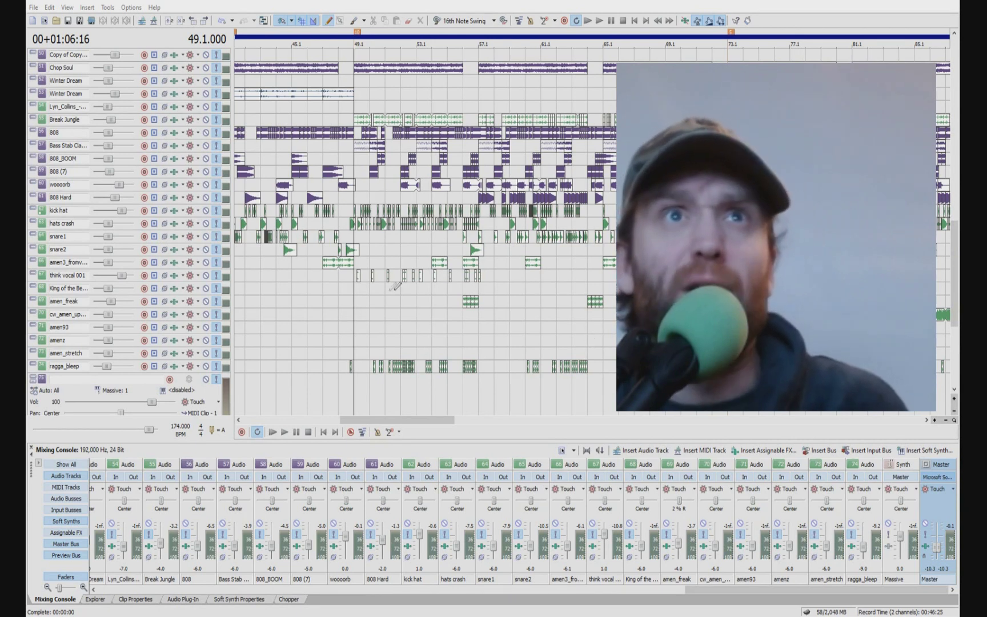
{"action": "key", "text": "ctrl+Right"}
{"action": "key", "text": "ctrl+Right"}
{"action": "key", "text": "ctrl+Right"}
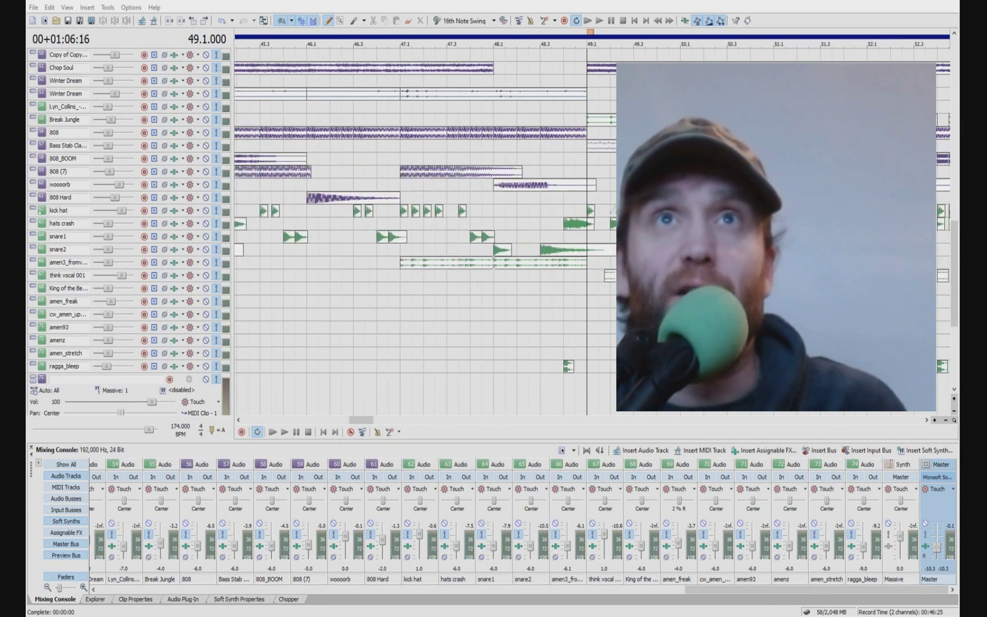
{"action": "key", "text": "ctrl+Right"}
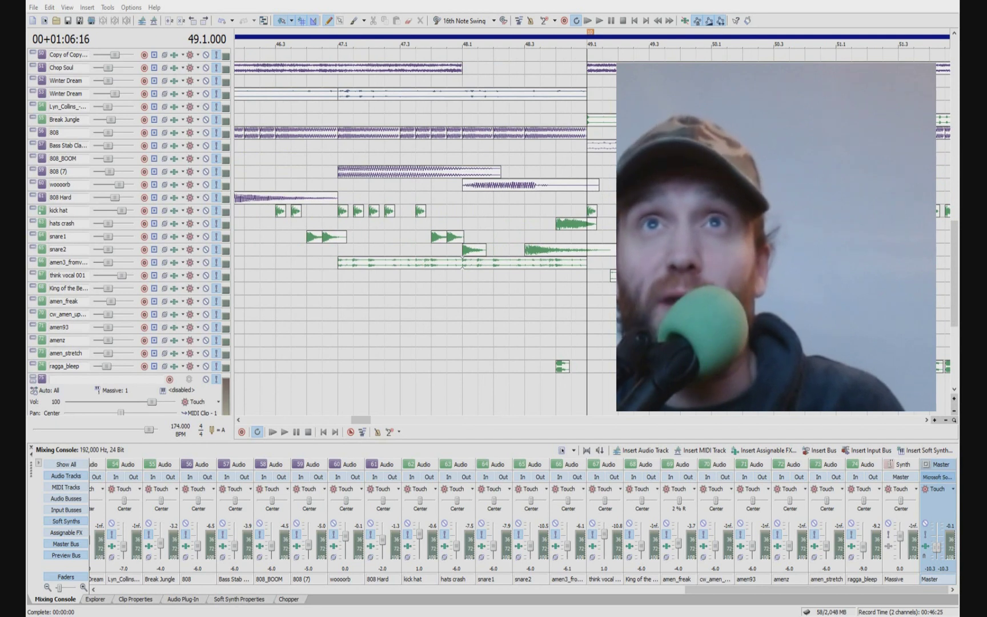
{"action": "key", "text": "ctrl+Left"}
{"action": "key", "text": "ctrl+Left"}
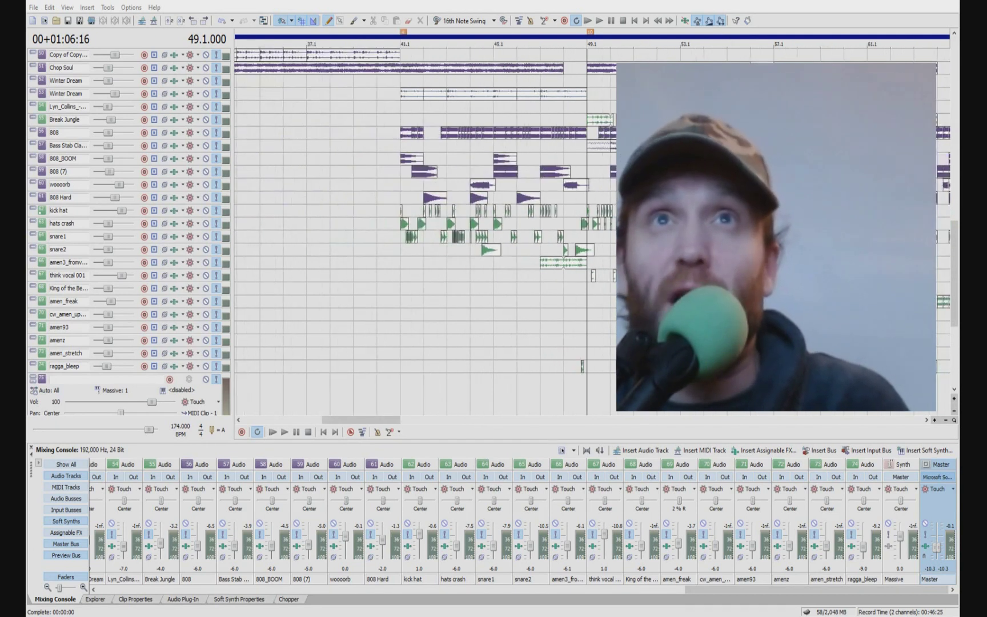
{"action": "key", "text": "ctrl+Left"}
{"action": "key", "text": "ctrl+Right"}
{"action": "key", "text": "ctrl+Right"}
{"action": "key", "text": "ctrl+Right"}
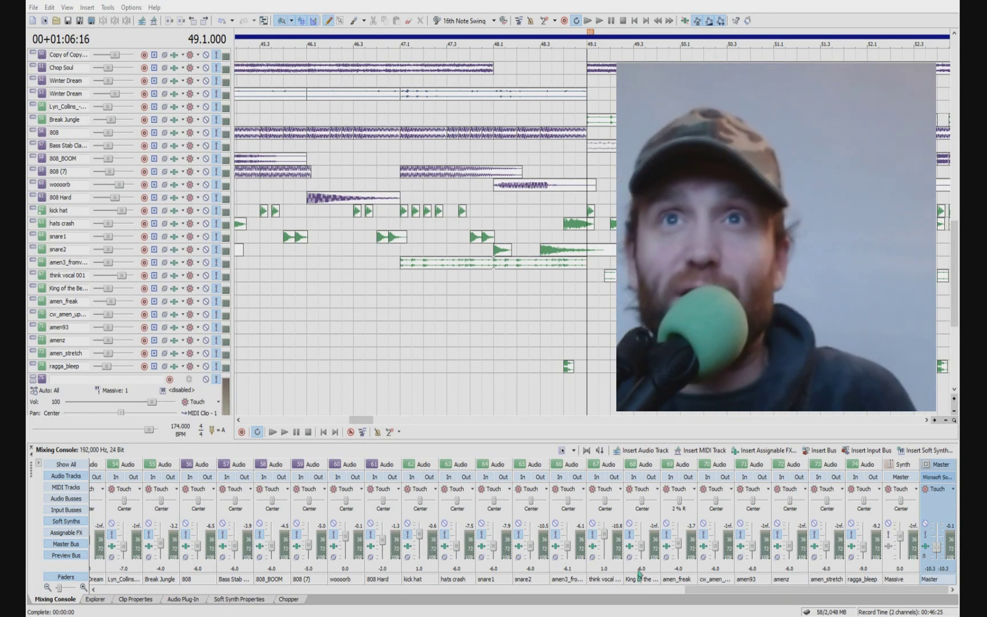
{"action": "mouse_move", "coordinate": [805, 591]}
{"action": "left_mouse_down"}
{"action": "mouse_move", "coordinate": [468, 591]}
{"action": "mouse_move", "coordinate": [805, 591]}
{"action": "left_mouse_up"}
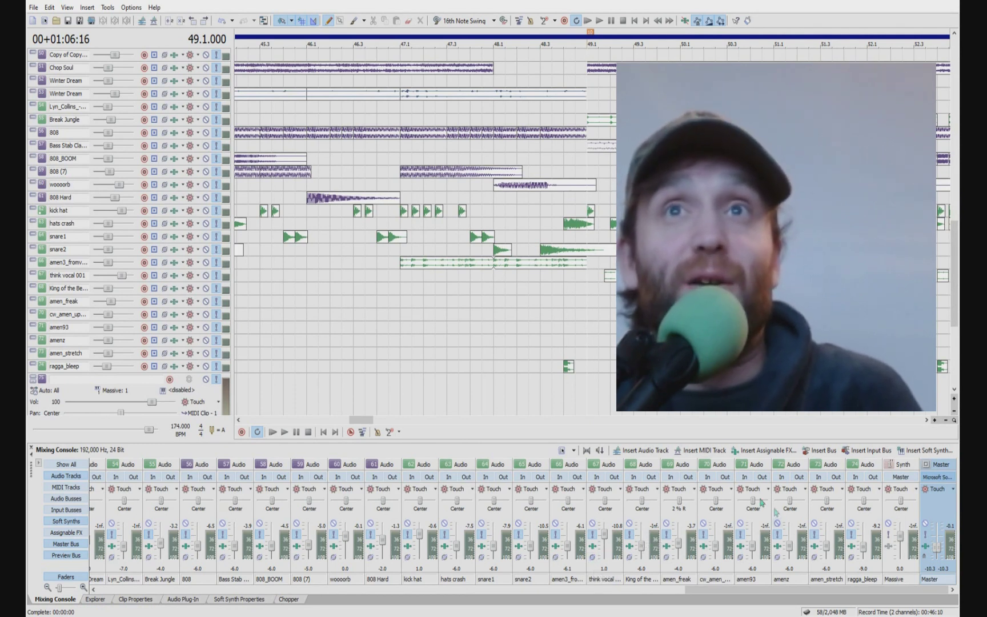
{"action": "key", "text": "ctrl+Left"}
{"action": "key", "text": "ctrl+Left"}
{"action": "key", "text": "ctrl+Left"}
{"action": "key", "text": "ctrl+Left"}
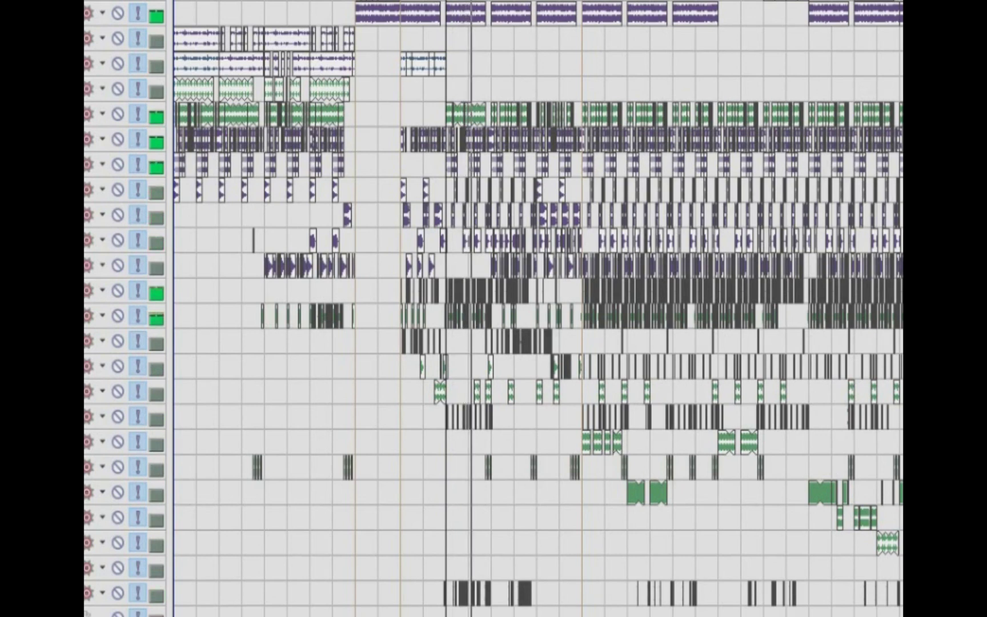
Zoom the timeline while the unlayered mix plays from bar 49, then stop back at bar 49
{"action": "scroll", "coordinate": [396, 437], "scroll_direction": "up", "scroll_amount": 5}
{"action": "scroll", "coordinate": [516, 539], "scroll_direction": "up", "scroll_amount": 5}
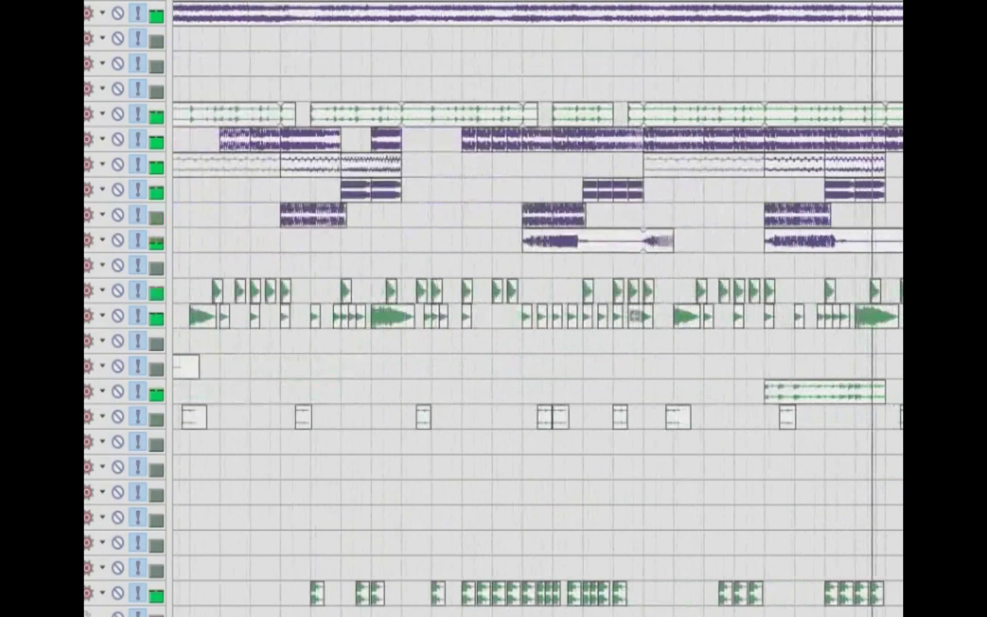
{"action": "scroll", "coordinate": [839, 417], "scroll_direction": "down", "scroll_amount": 5}
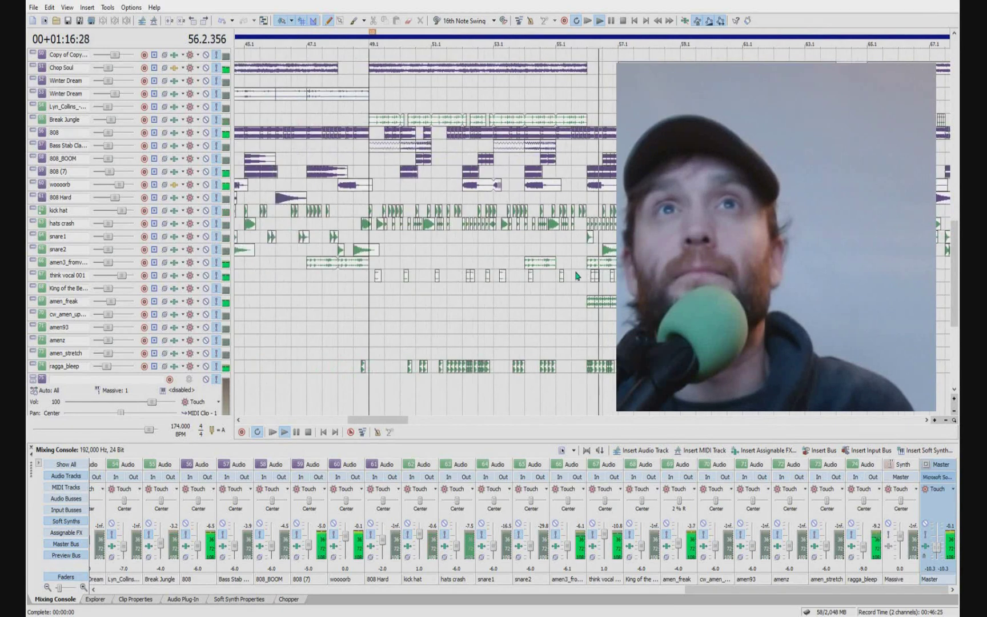
{"action": "scroll", "coordinate": [577, 276], "scroll_direction": "down", "scroll_amount": 2}
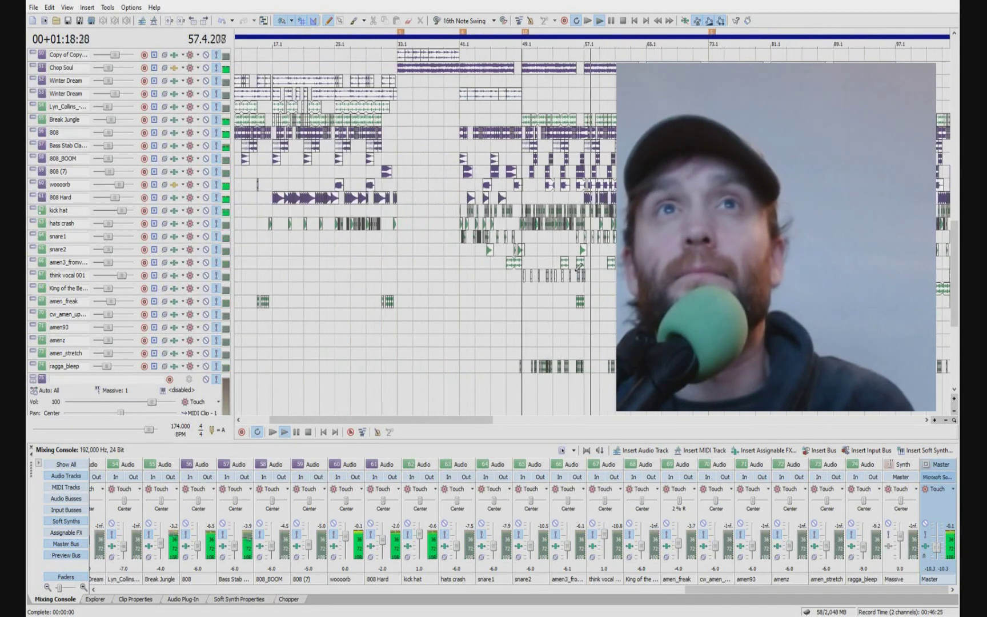
{"action": "scroll", "coordinate": [611, 289], "scroll_direction": "up", "scroll_amount": 2}
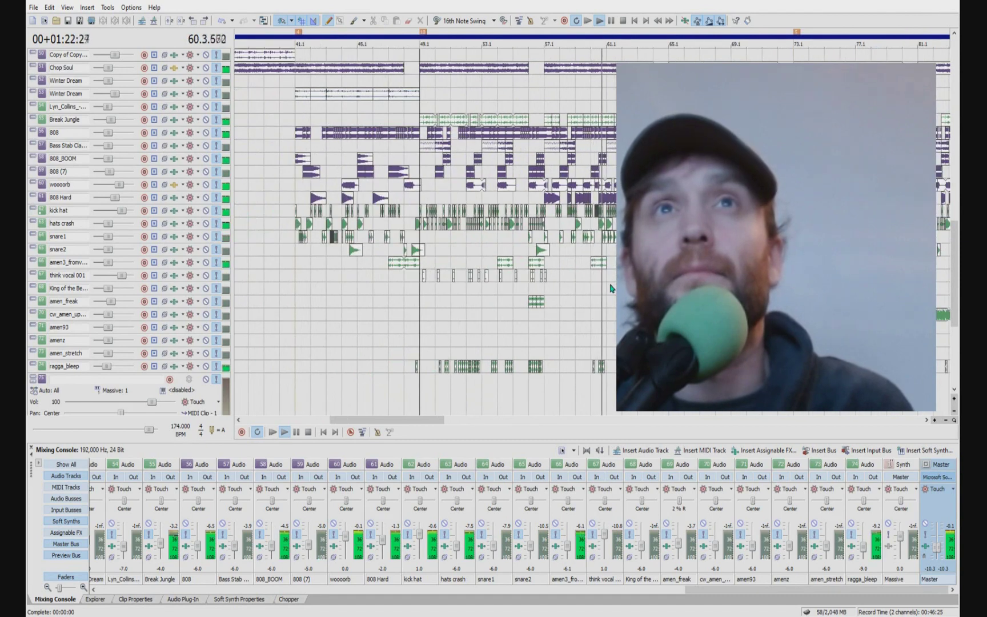
{"action": "scroll", "coordinate": [611, 289], "scroll_direction": "up", "scroll_amount": 3}
{"action": "scroll", "coordinate": [610, 290], "scroll_direction": "down", "scroll_amount": 6}
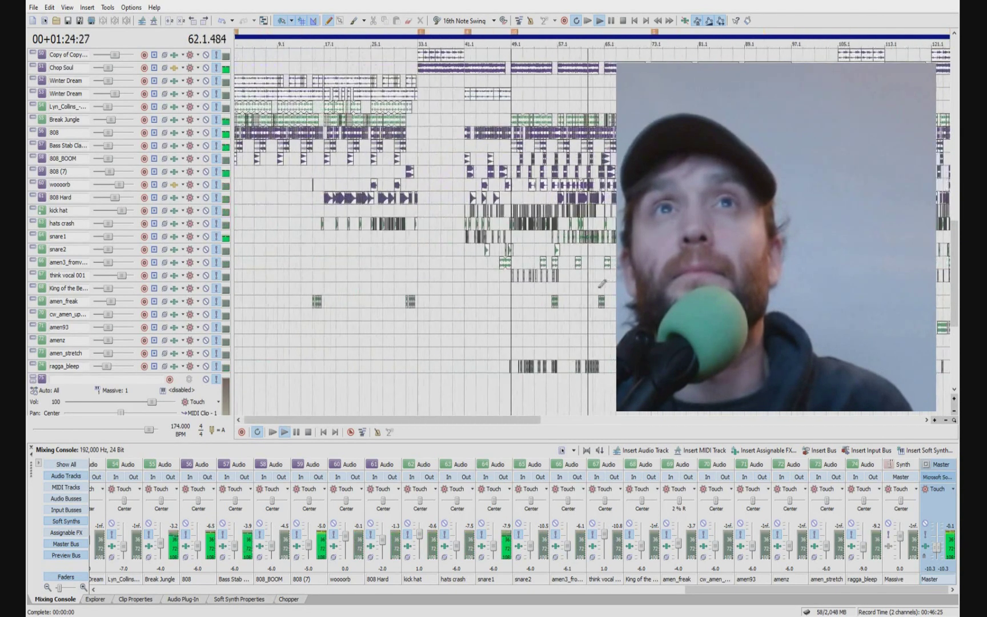
{"action": "scroll", "coordinate": [451, 288], "scroll_direction": "up", "scroll_amount": 3}
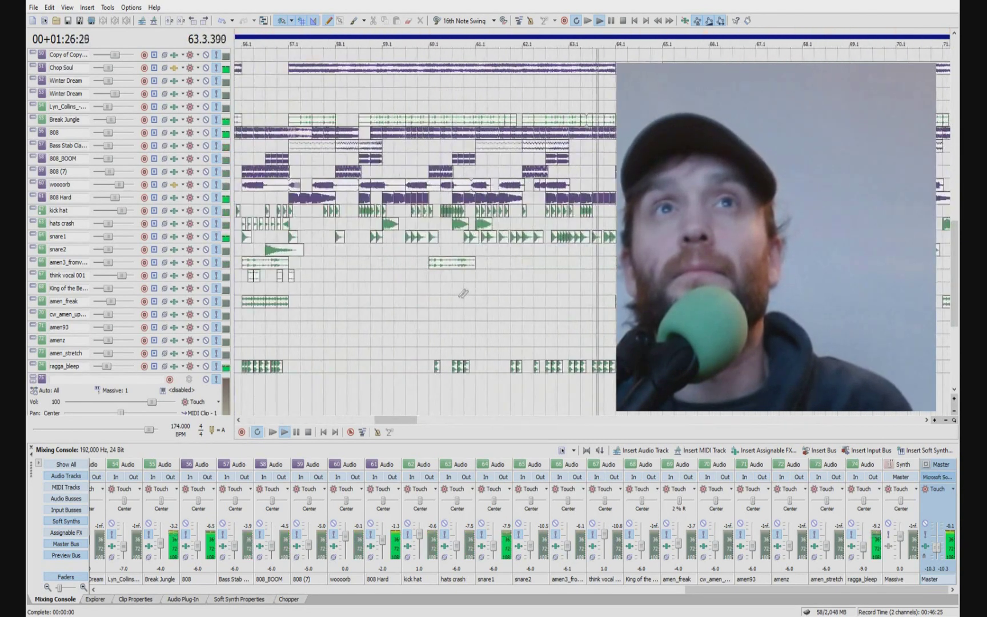
{"action": "left_click", "coordinate": [309, 432]}
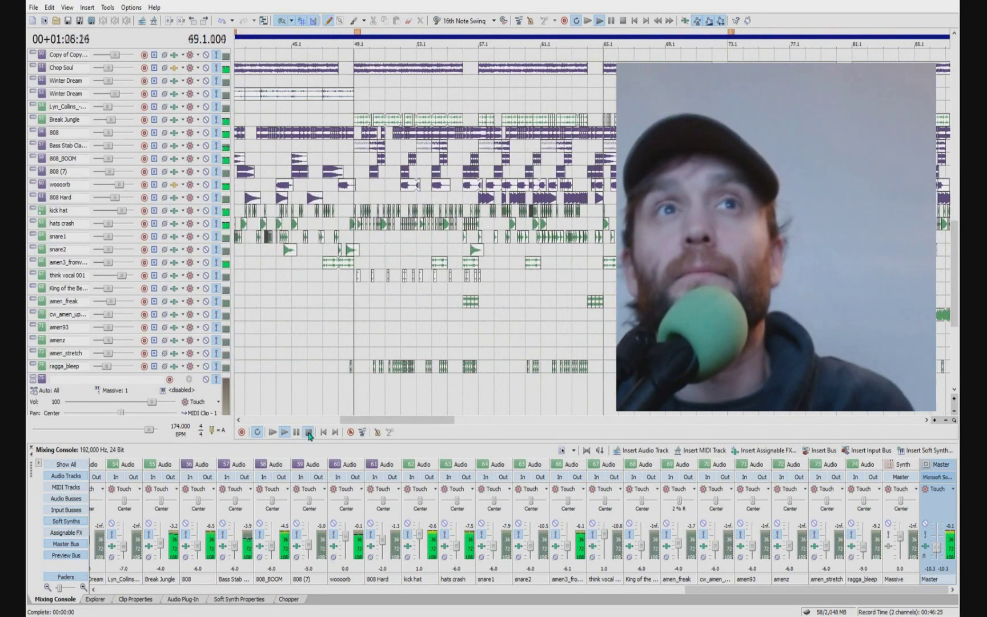
{"action": "scroll", "coordinate": [309, 417], "scroll_direction": "down", "scroll_amount": 2}
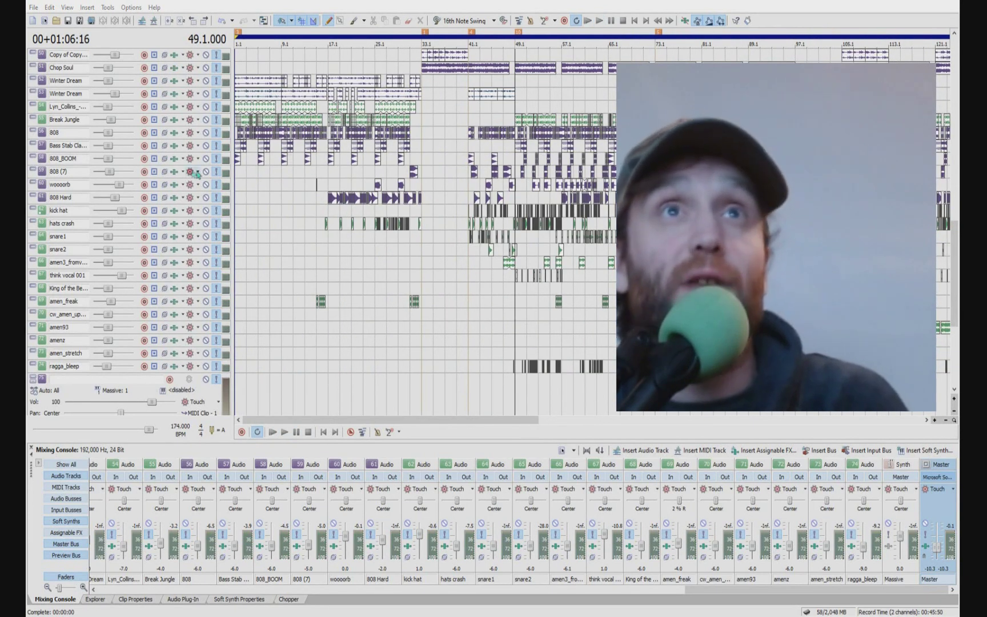
{"action": "scroll", "coordinate": [602, 260], "scroll_direction": "up", "scroll_amount": 5}
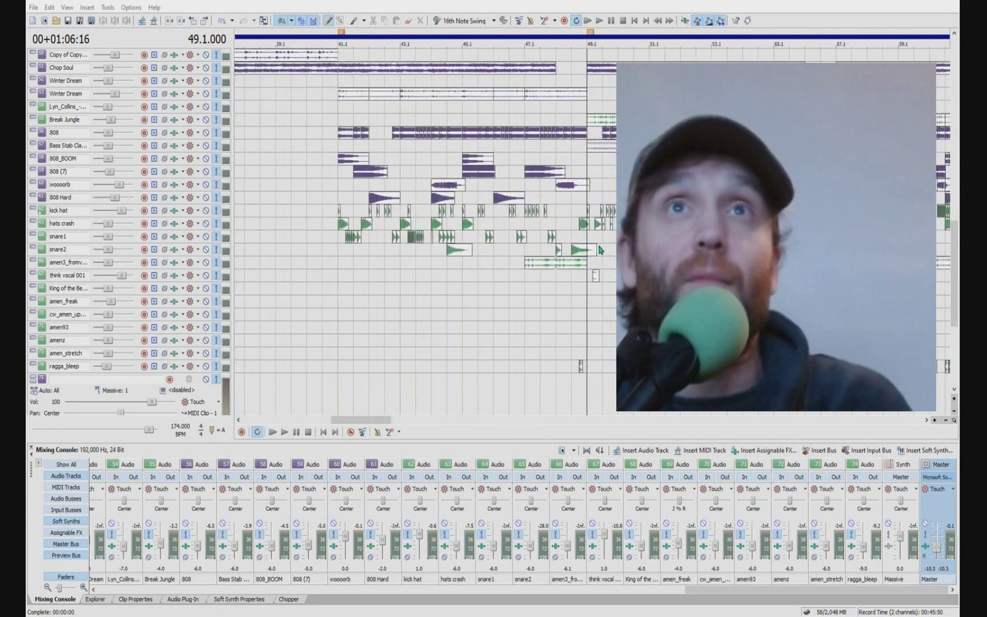
{"action": "scroll", "coordinate": [578, 224], "scroll_direction": "down", "scroll_amount": 3}
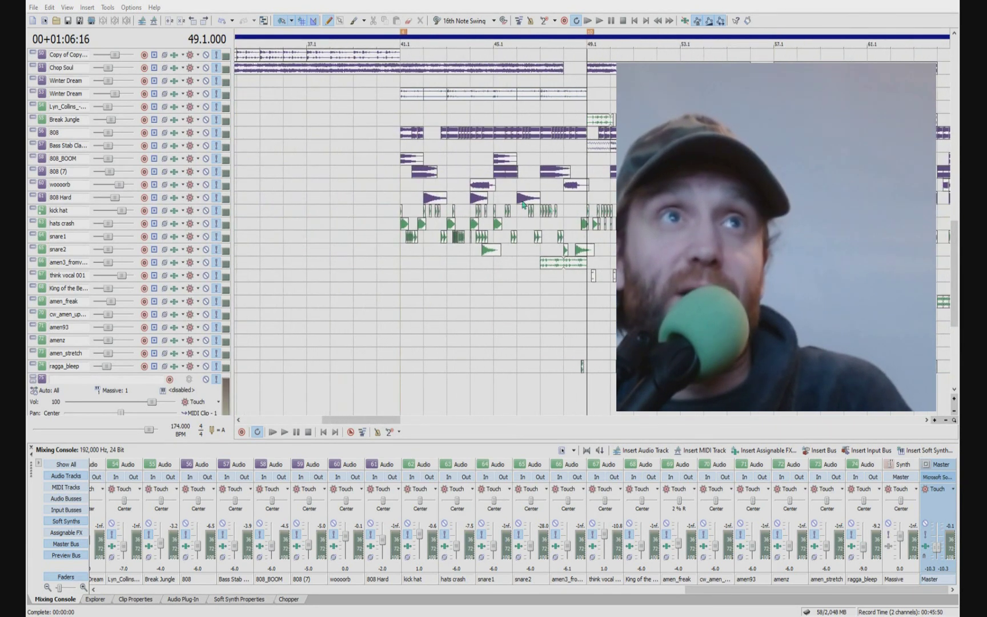
Duplicate the kick hat track
{"action": "right_click", "coordinate": [42, 211]}
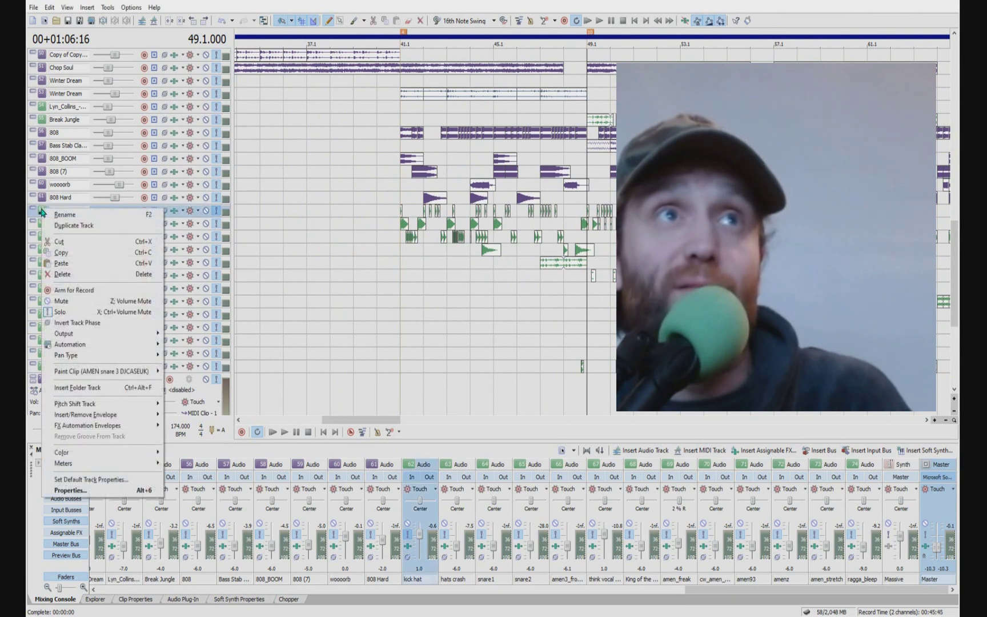
{"action": "left_click", "coordinate": [77, 224]}
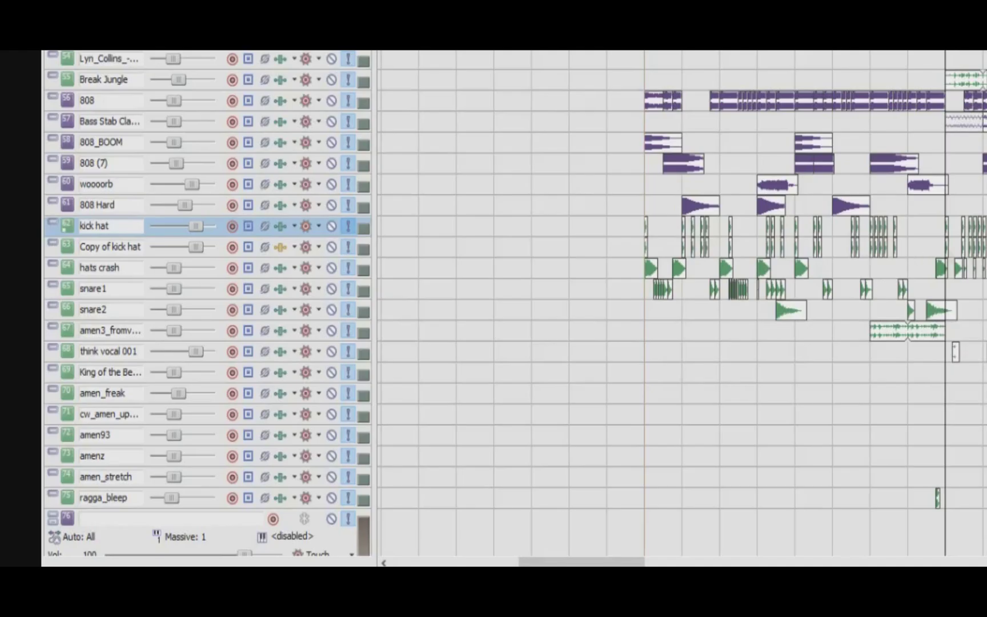
{"action": "scroll", "coordinate": [599, 217], "scroll_direction": "up", "scroll_amount": 3}
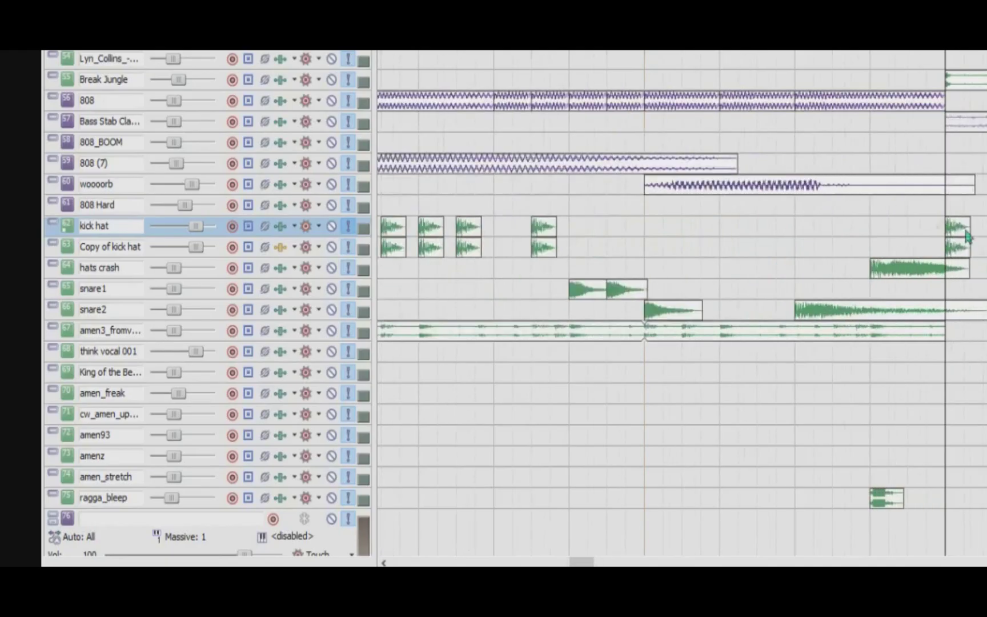
{"action": "scroll", "coordinate": [869, 265], "scroll_direction": "down", "scroll_amount": 4}
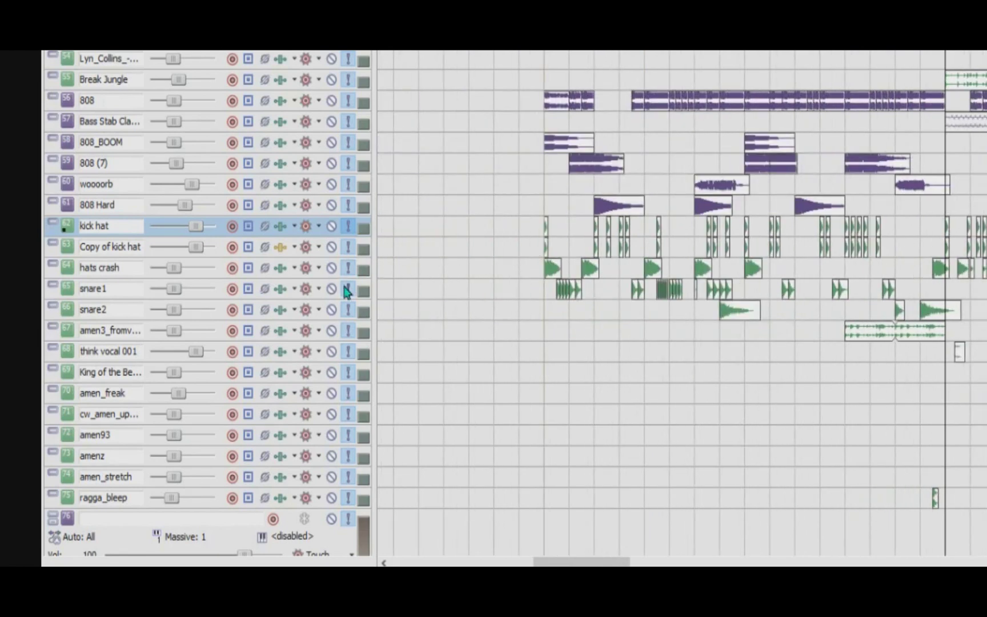
Duplicate the hats crash track
{"action": "left_click", "coordinate": [69, 270]}
{"action": "right_click", "coordinate": [67, 270]}
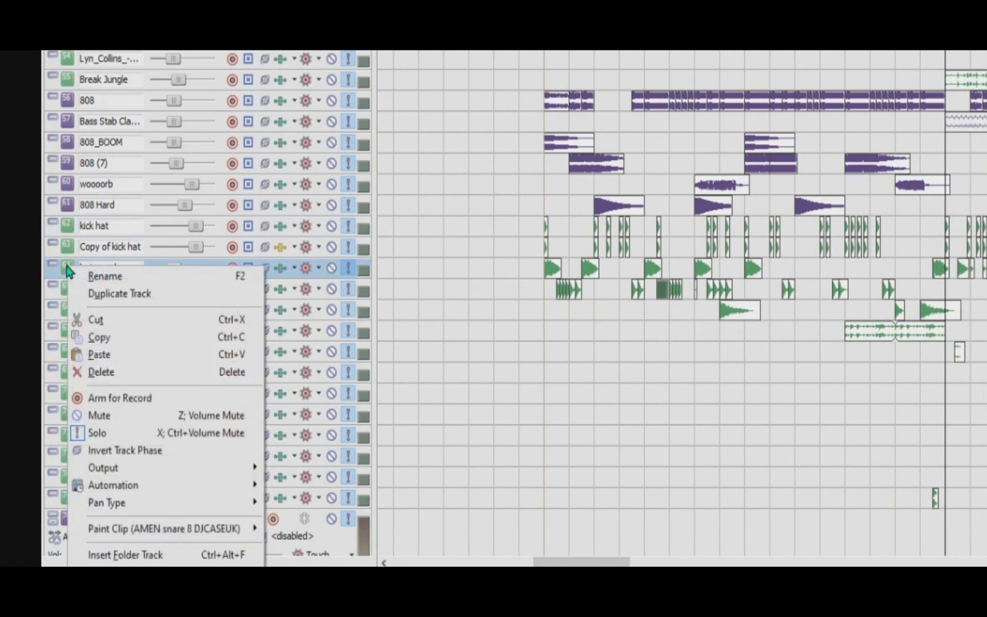
{"action": "left_click", "coordinate": [128, 293]}
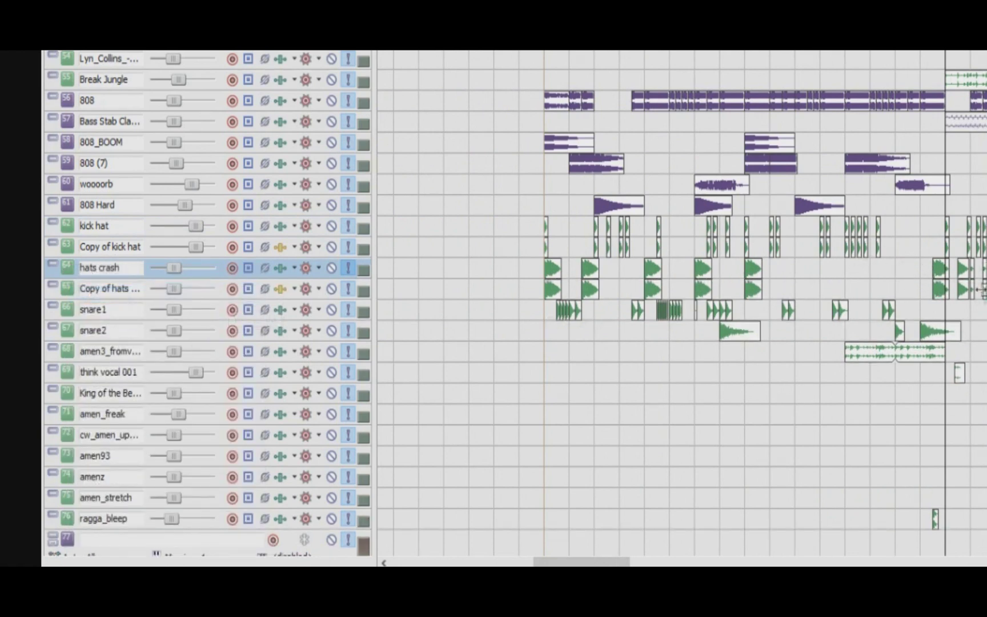
{"action": "scroll", "coordinate": [909, 292], "scroll_direction": "down", "scroll_amount": 3}
{"action": "scroll", "coordinate": [949, 297], "scroll_direction": "down", "scroll_amount": 1}
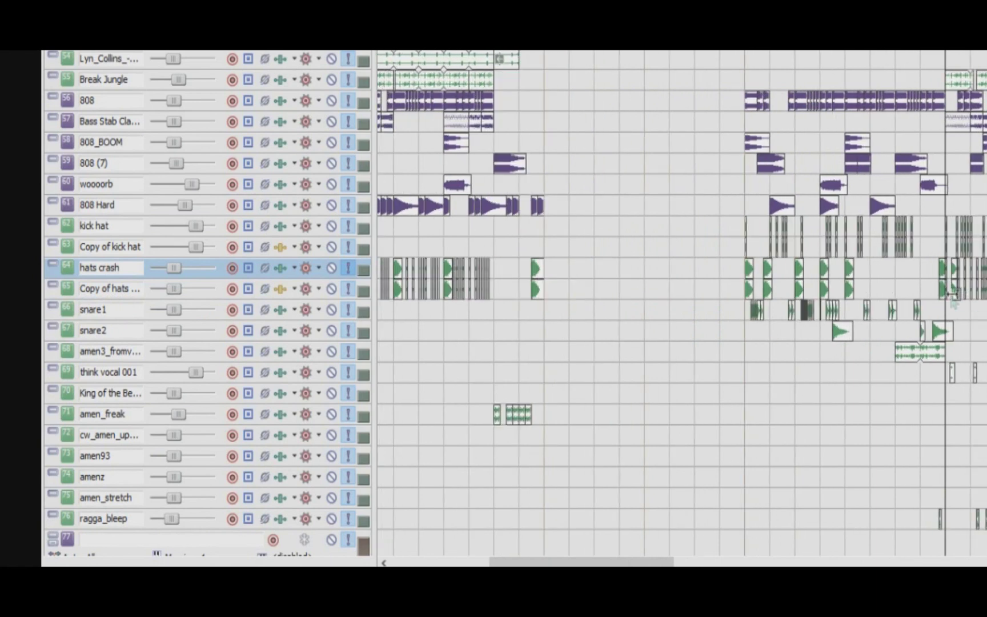
{"action": "scroll", "coordinate": [880, 288], "scroll_direction": "up", "scroll_amount": 5}
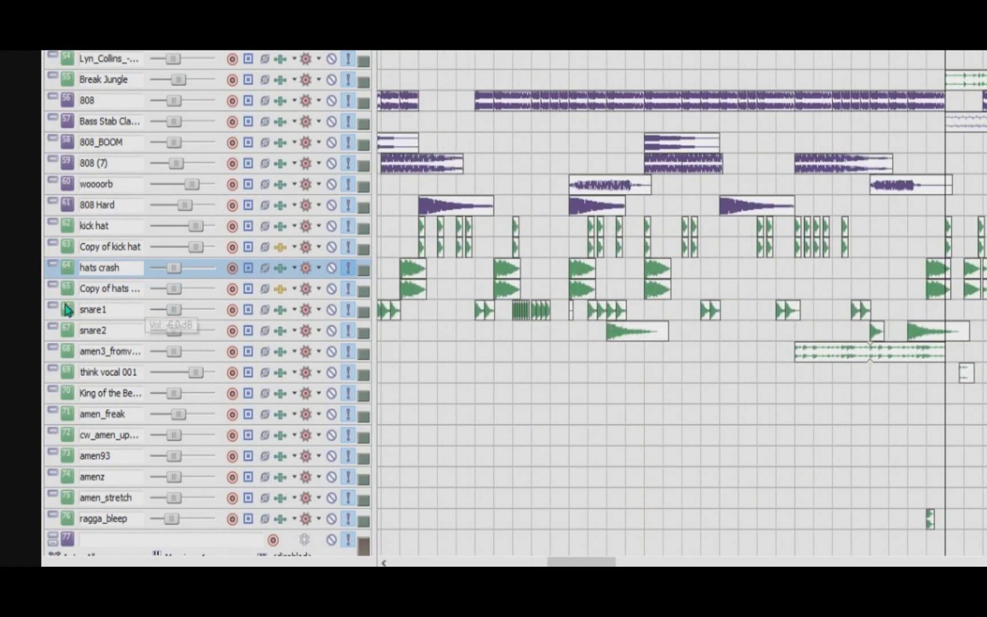
Duplicate the snare1 track, creating Copy of snare1 beneath it
{"action": "right_click", "coordinate": [71, 313]}
{"action": "left_click", "coordinate": [121, 335]}
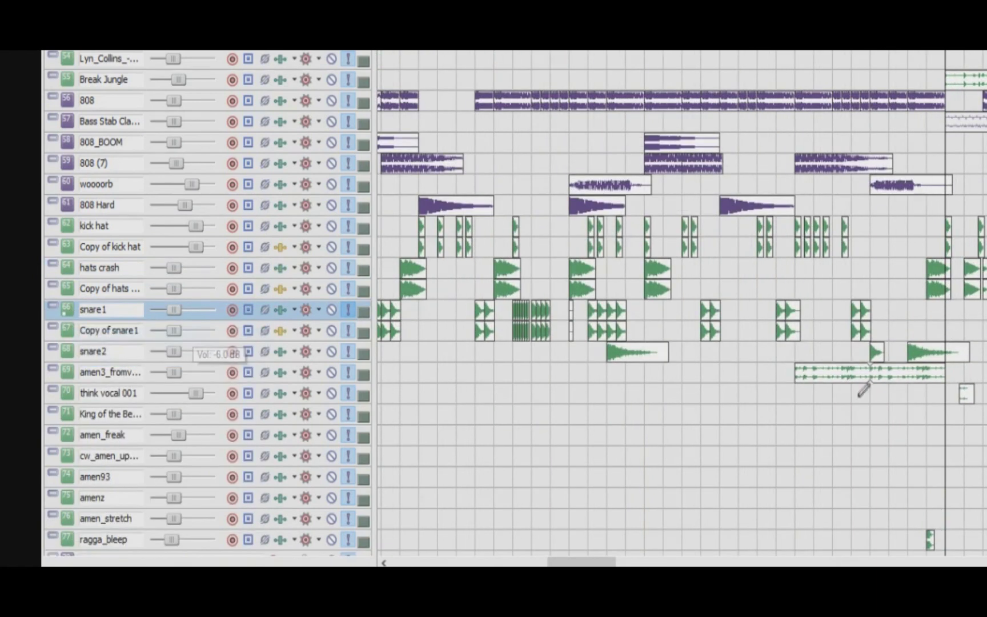
{"action": "scroll", "coordinate": [680, 303], "scroll_direction": "down", "scroll_amount": 5}
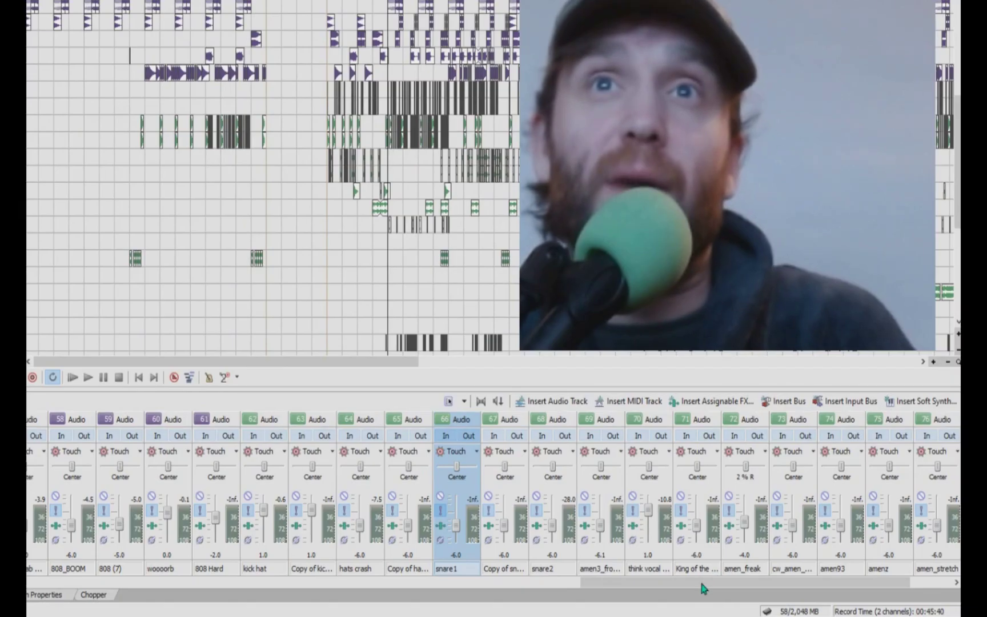
Select the amen_freak track and start playback of the layered 174 BPM drum mix
{"action": "left_click_drag", "start_coordinate": [699, 579], "coordinate": [751, 581]}
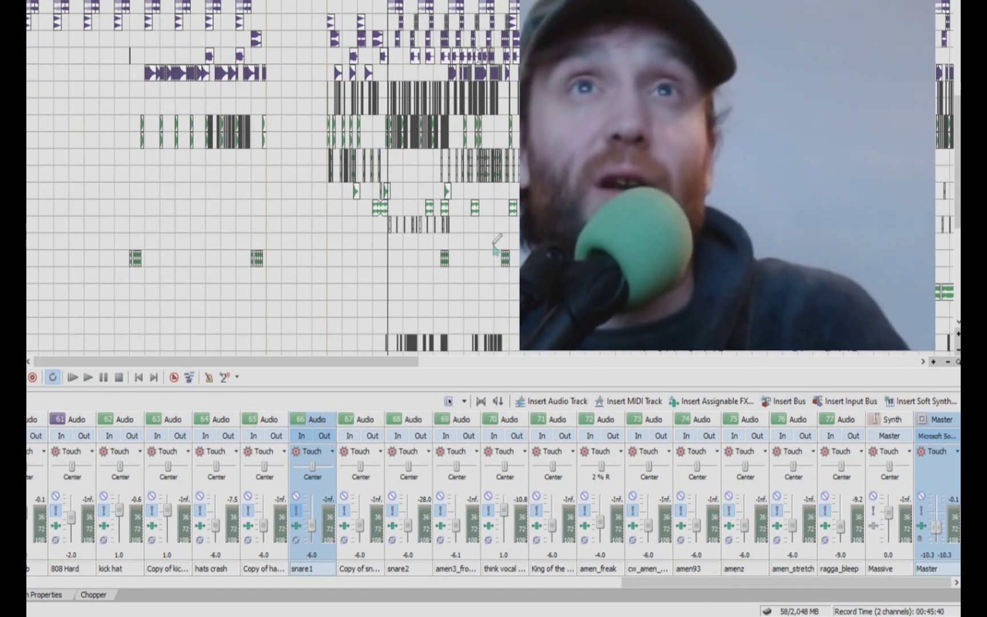
{"action": "scroll", "coordinate": [477, 234], "scroll_direction": "up", "scroll_amount": 3}
{"action": "scroll", "coordinate": [478, 234], "scroll_direction": "down", "scroll_amount": 3}
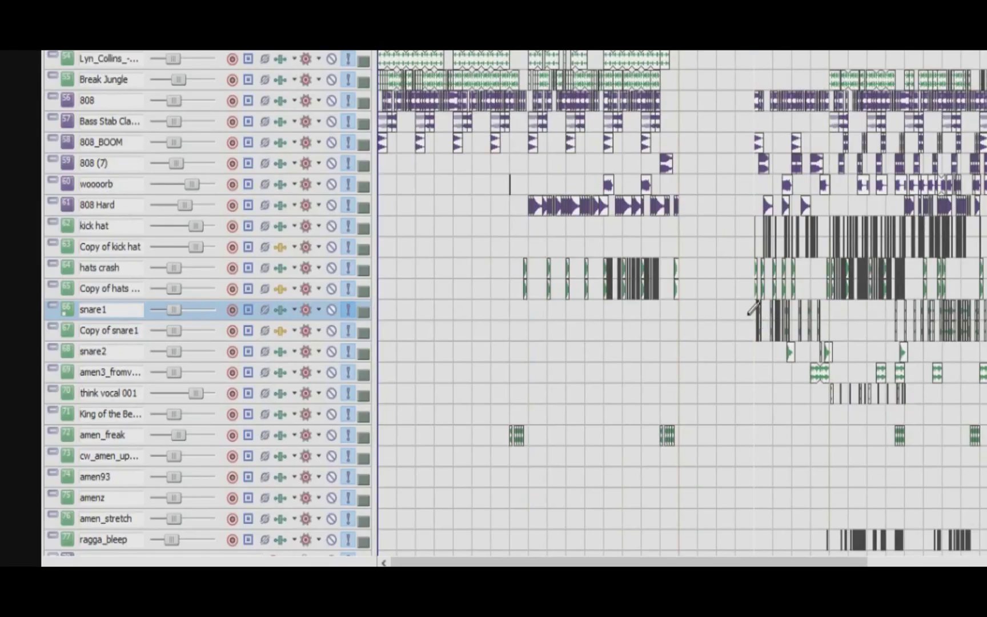
{"action": "scroll", "coordinate": [753, 308], "scroll_direction": "down", "scroll_amount": 3}
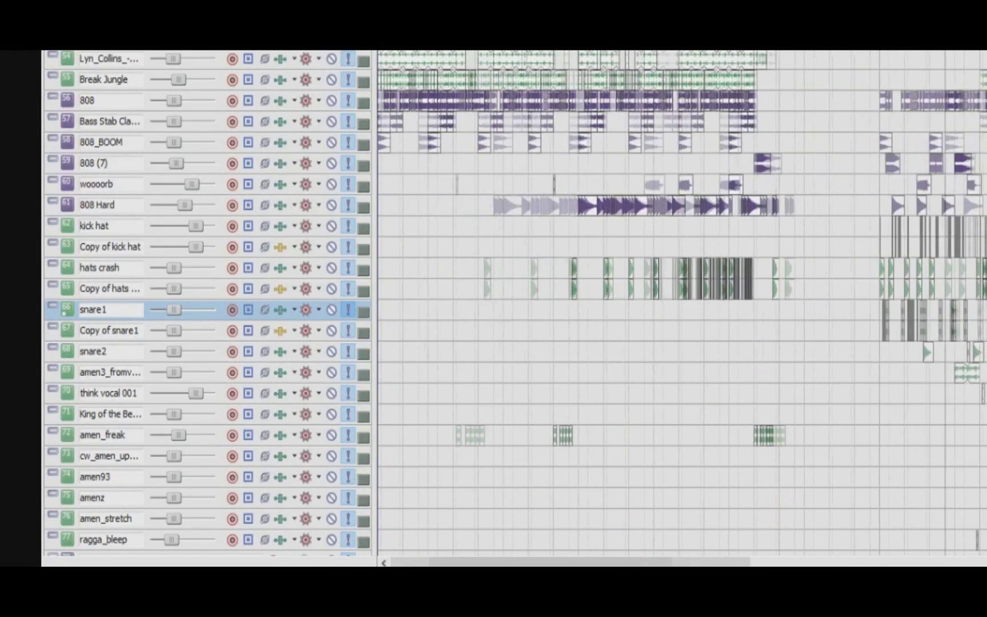
{"action": "scroll", "coordinate": [895, 349], "scroll_direction": "up", "scroll_amount": 3}
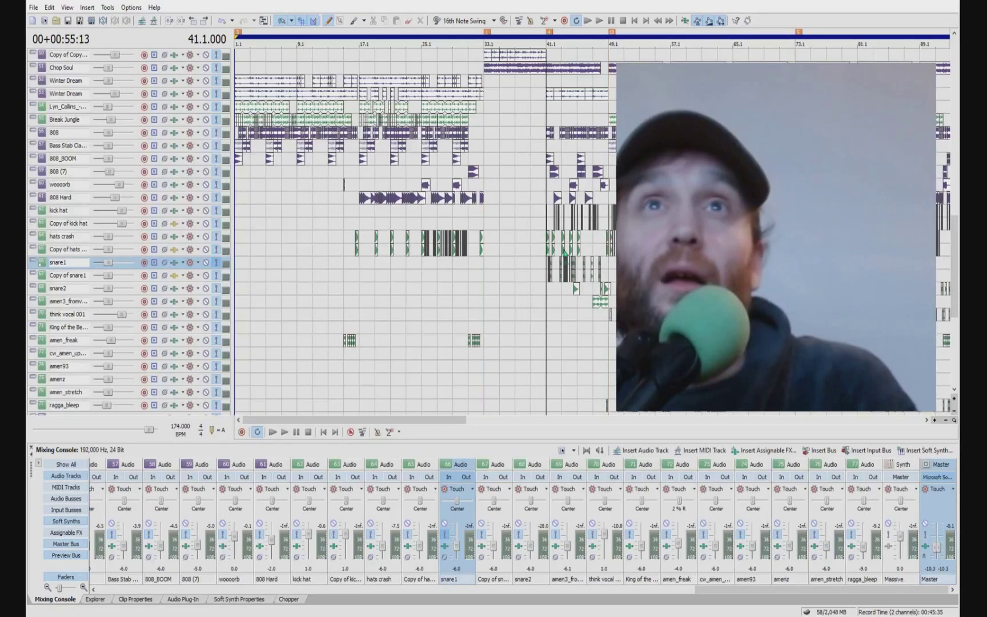
{"action": "scroll", "coordinate": [566, 251], "scroll_direction": "up", "scroll_amount": 3}
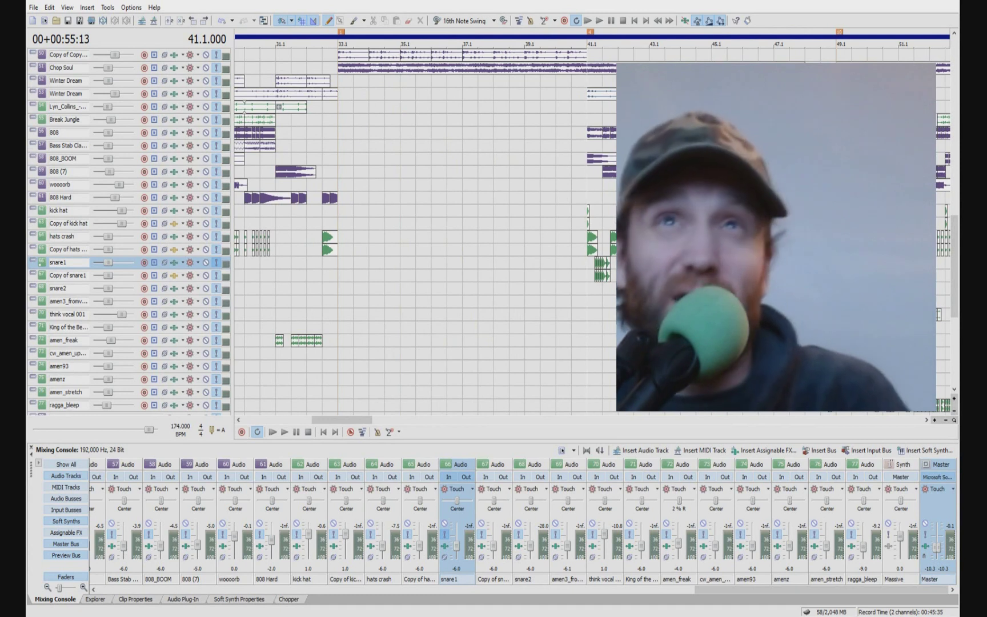
{"action": "scroll", "coordinate": [576, 272], "scroll_direction": "down", "scroll_amount": 2}
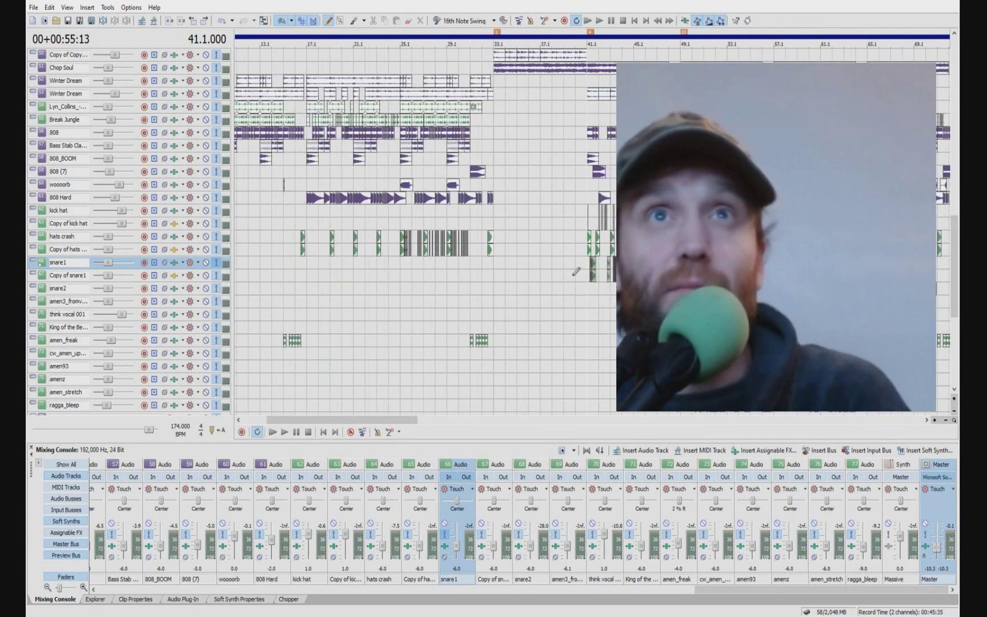
{"action": "left_click", "coordinate": [591, 341]}
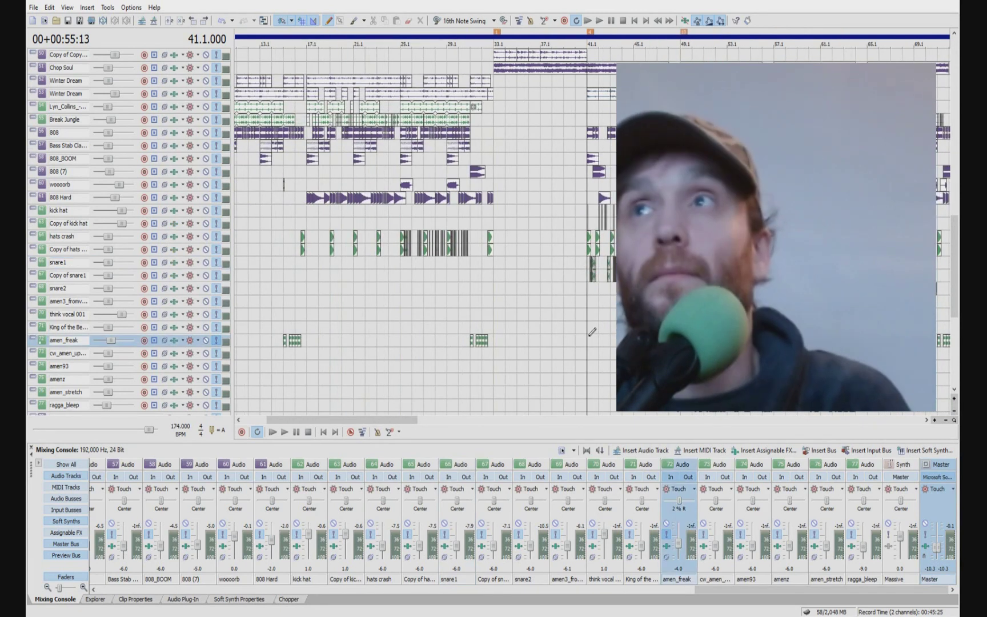
{"action": "key", "text": "space"}
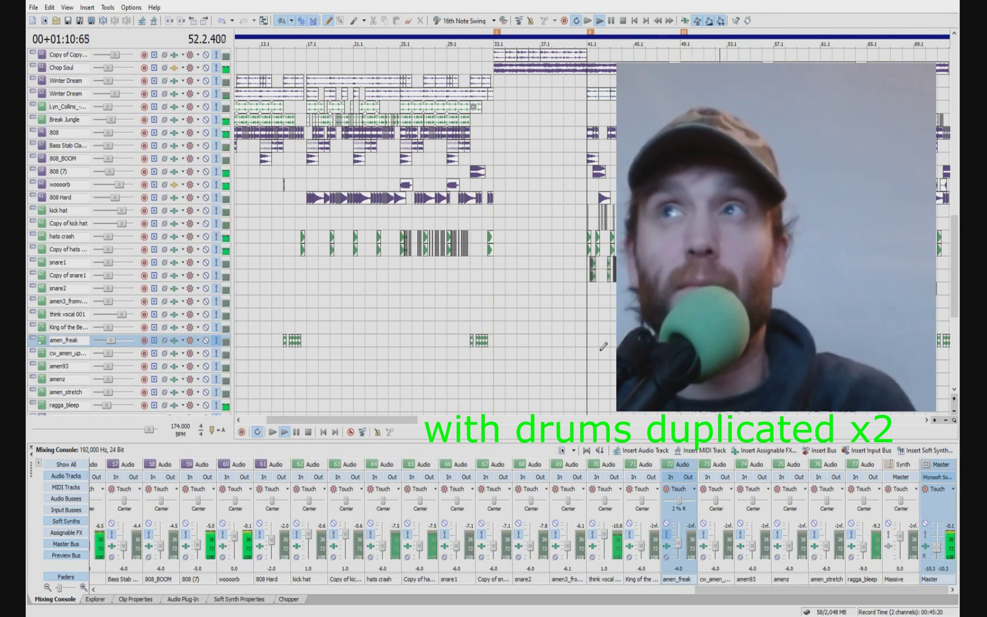
Select the track beneath think vocal 001 while the mix plays
{"action": "scroll", "coordinate": [603, 347], "scroll_direction": "down", "scroll_amount": 2}
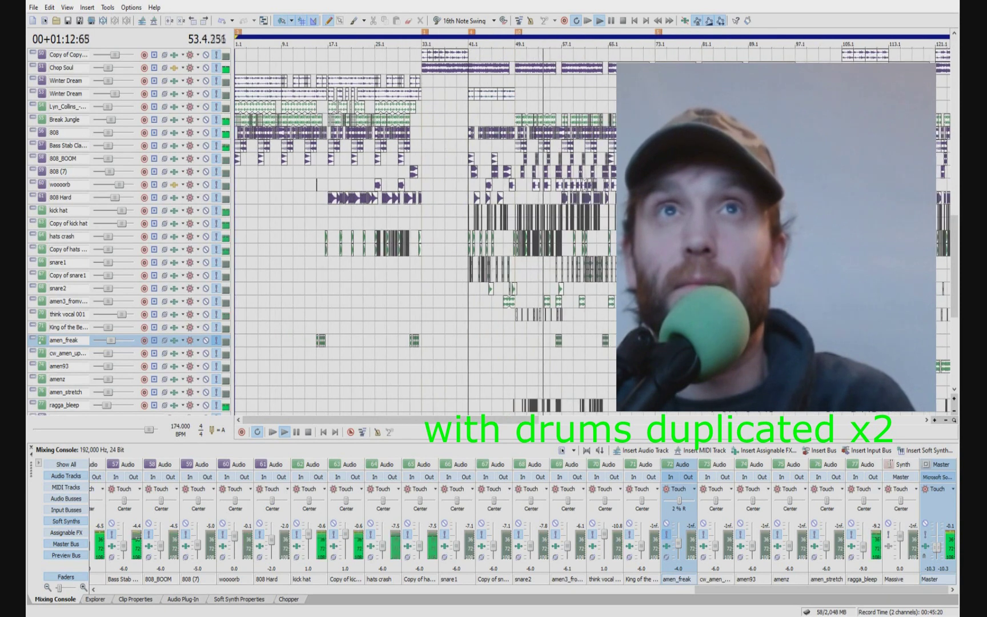
{"action": "left_click", "coordinate": [602, 324]}
{"action": "scroll", "coordinate": [602, 323], "scroll_direction": "up", "scroll_amount": 2}
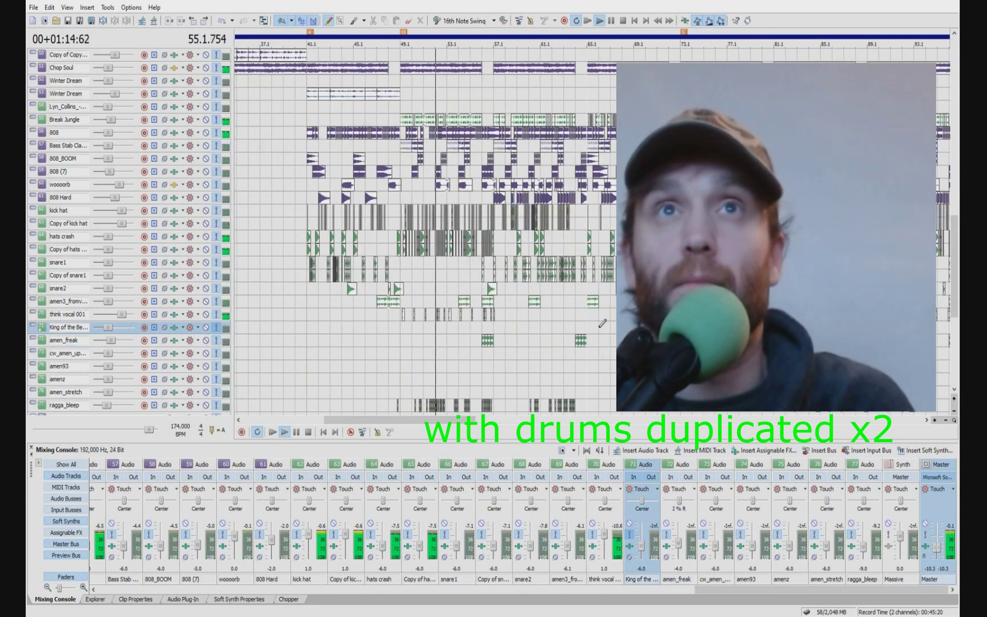
{"action": "scroll", "coordinate": [602, 323], "scroll_direction": "up", "scroll_amount": 2}
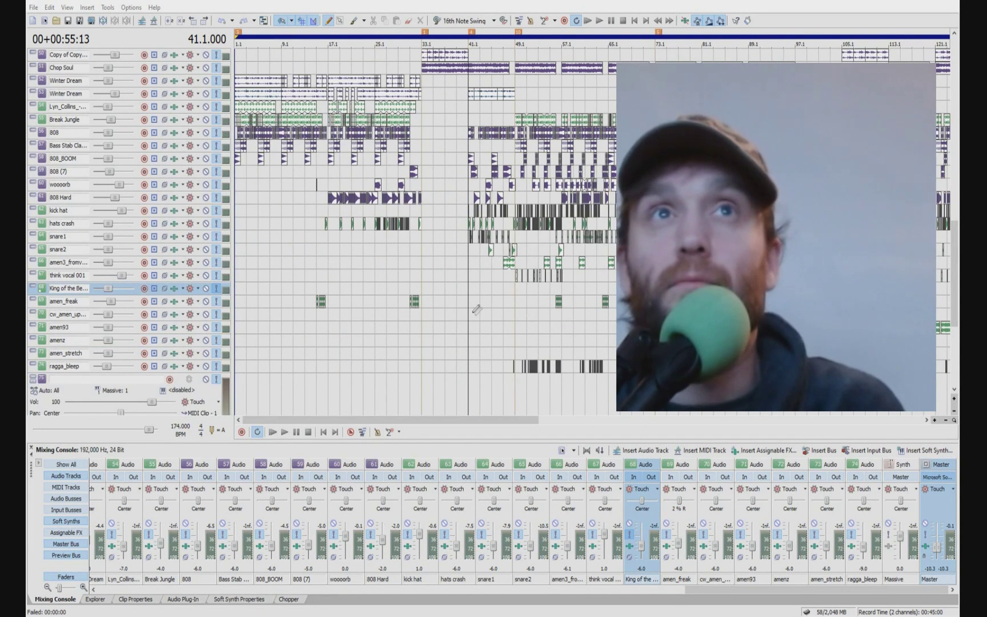
Play the single-layer drum version from the track below amen_freak
{"action": "left_click", "coordinate": [480, 313]}
{"action": "key", "text": "space"}
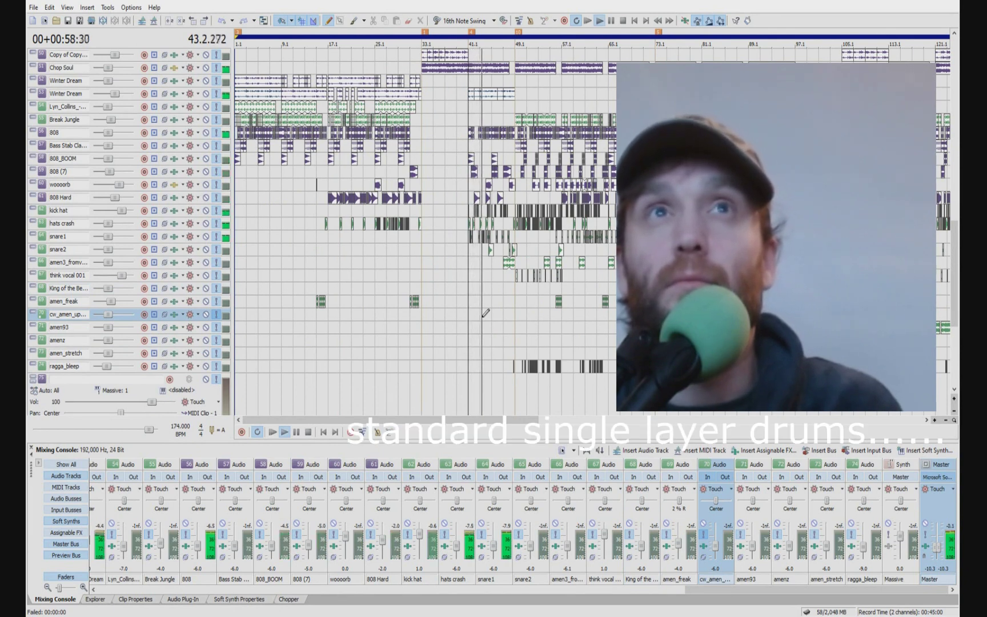
{"action": "scroll", "coordinate": [497, 309], "scroll_direction": "up", "scroll_amount": 2}
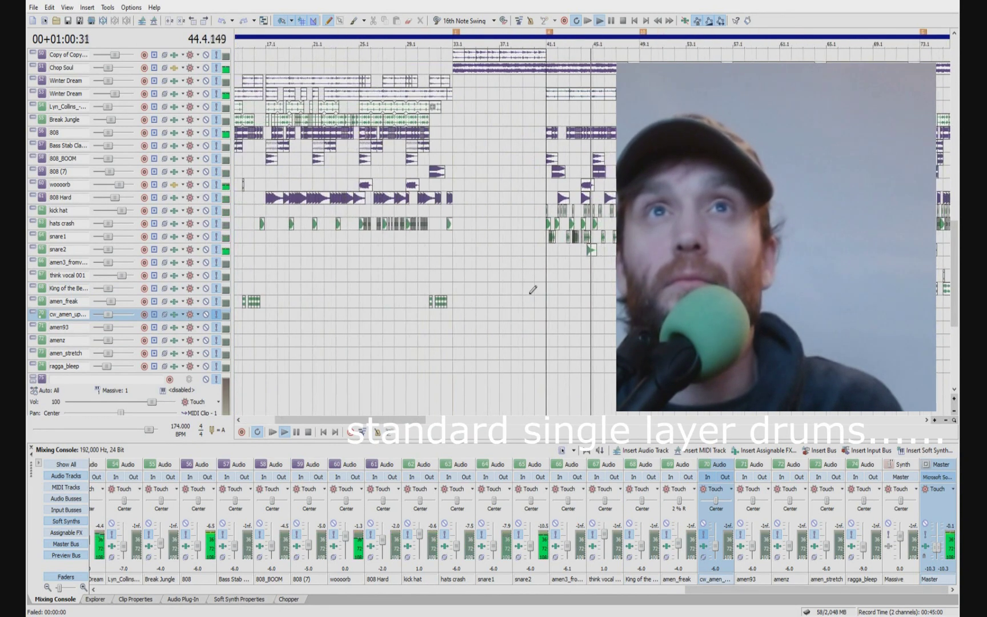
{"action": "scroll", "coordinate": [576, 294], "scroll_direction": "up", "scroll_amount": 3}
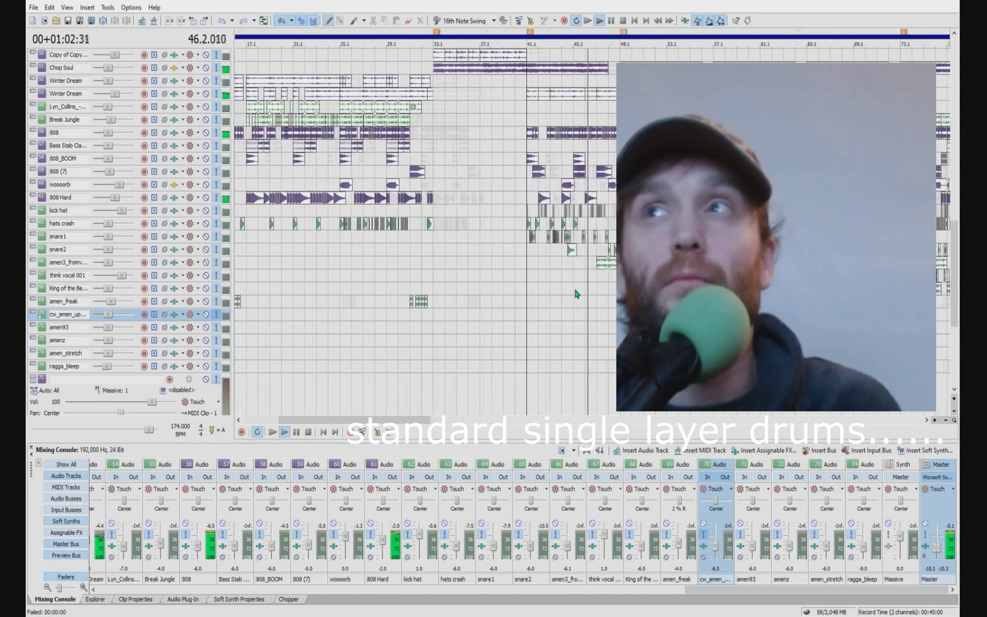
{"action": "scroll", "coordinate": [575, 294], "scroll_direction": "down", "scroll_amount": 3}
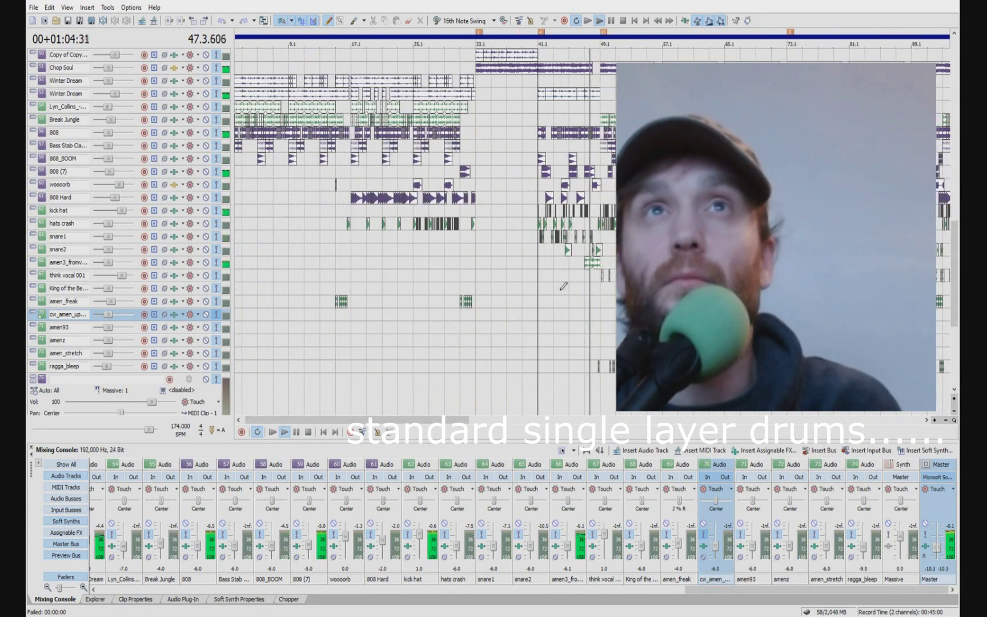
{"action": "scroll", "coordinate": [594, 293], "scroll_direction": "up", "scroll_amount": 2}
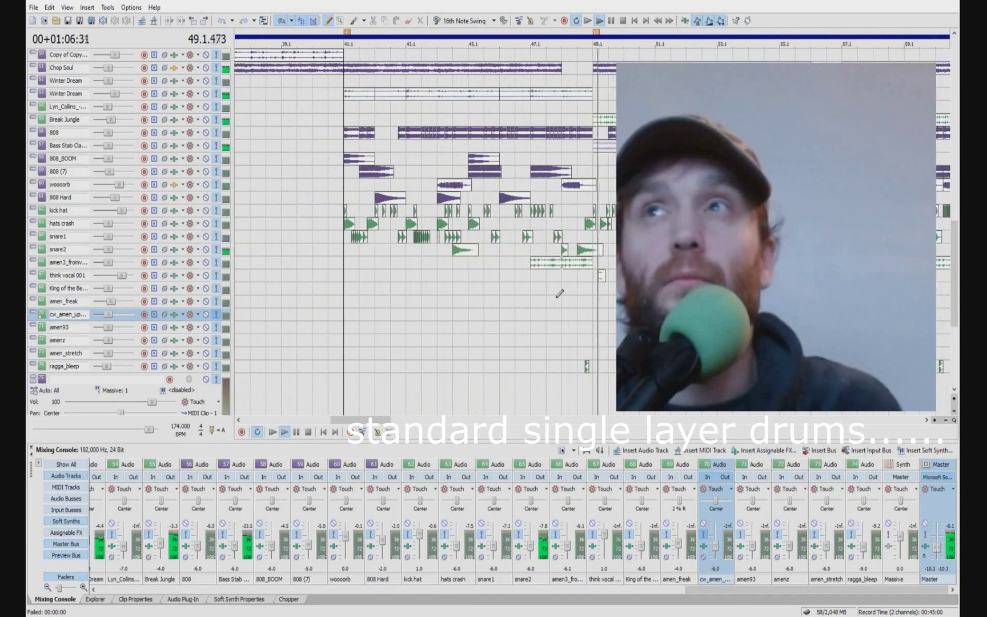
Stop the single-layer playback and start playing the duplicated-drums version
{"action": "left_click", "coordinate": [592, 296]}
{"action": "scroll", "coordinate": [592, 296], "scroll_direction": "up", "scroll_amount": 3}
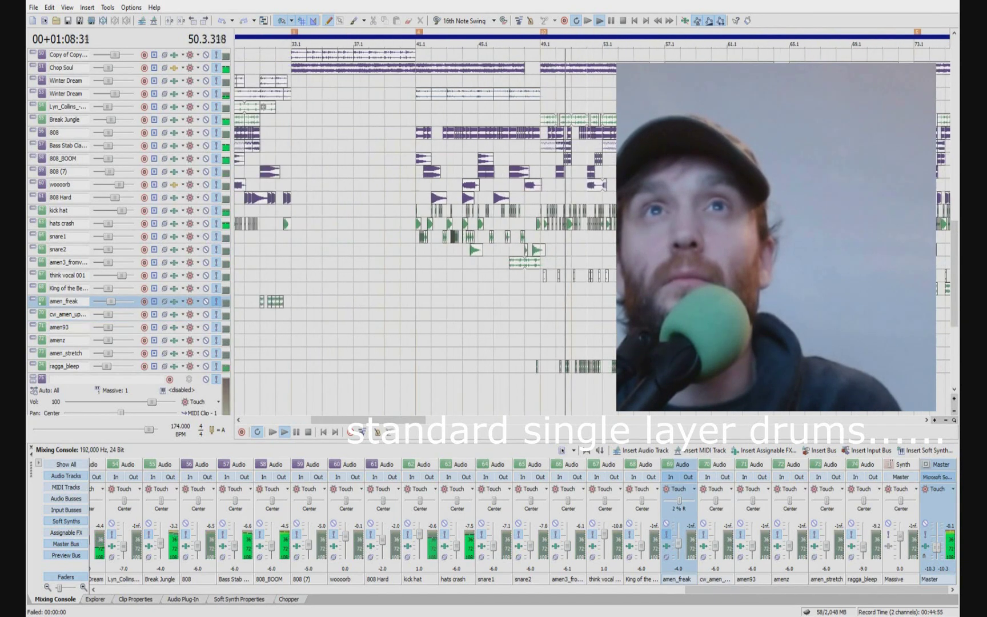
{"action": "scroll", "coordinate": [594, 298], "scroll_direction": "down", "scroll_amount": 3}
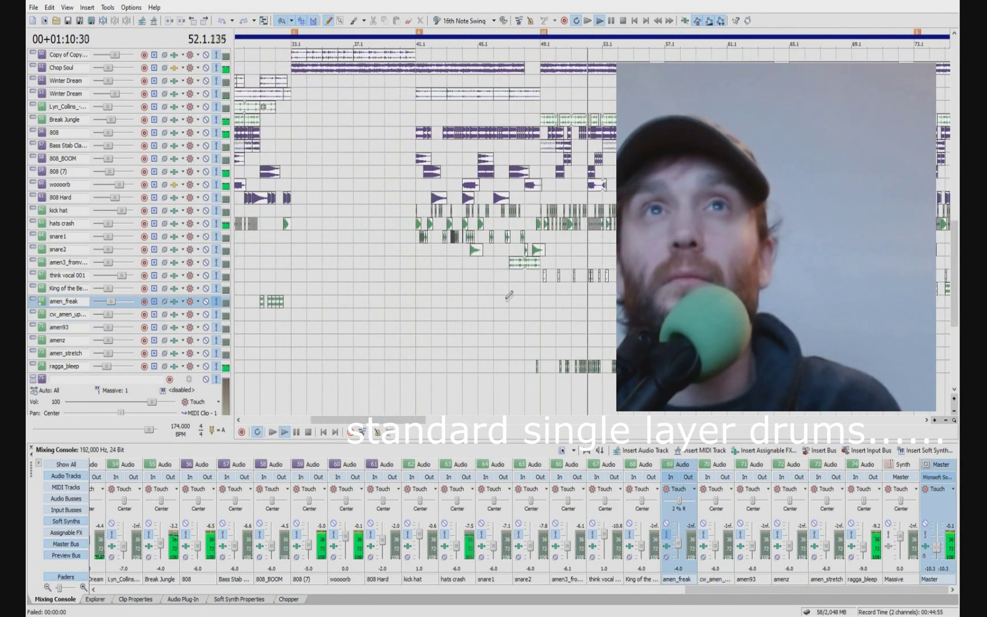
{"action": "key", "text": "space"}
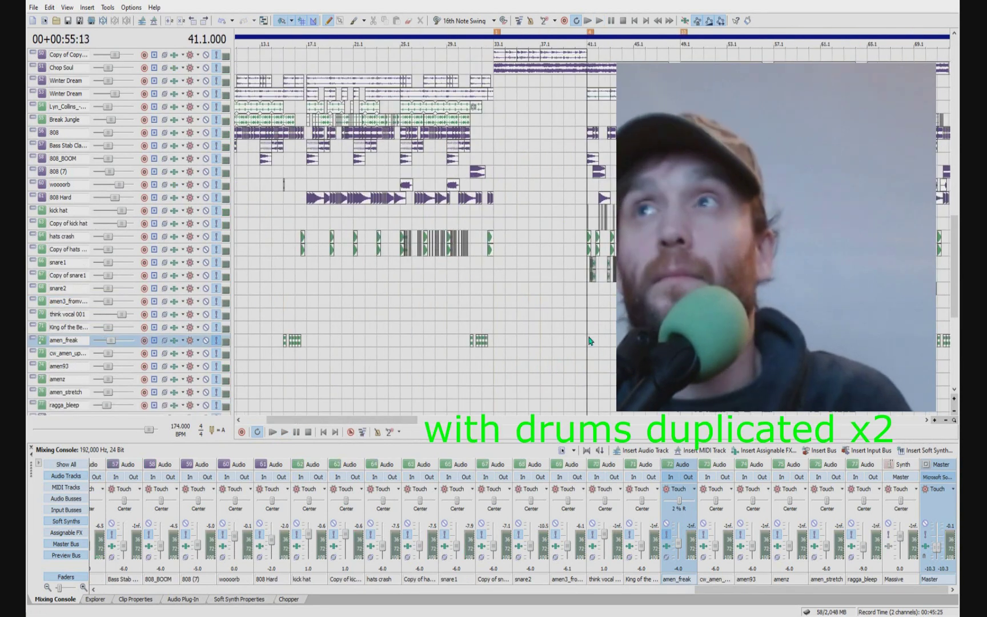
{"action": "key", "text": "space"}
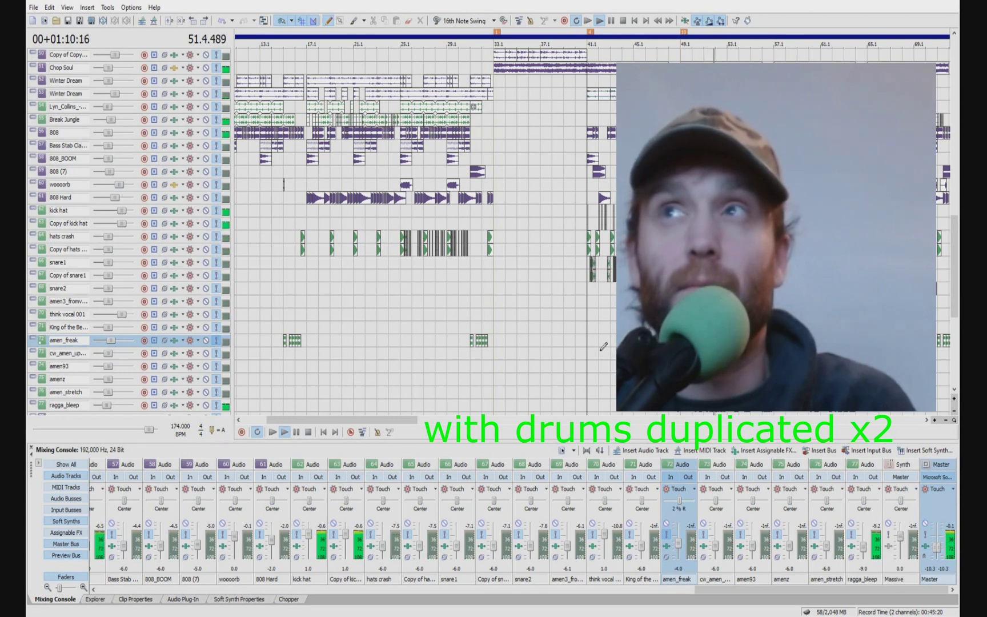
Zoom the timeline around bars 55–75 while the duplicated-drums playback continues
{"action": "scroll", "coordinate": [603, 346], "scroll_direction": "down", "scroll_amount": 2}
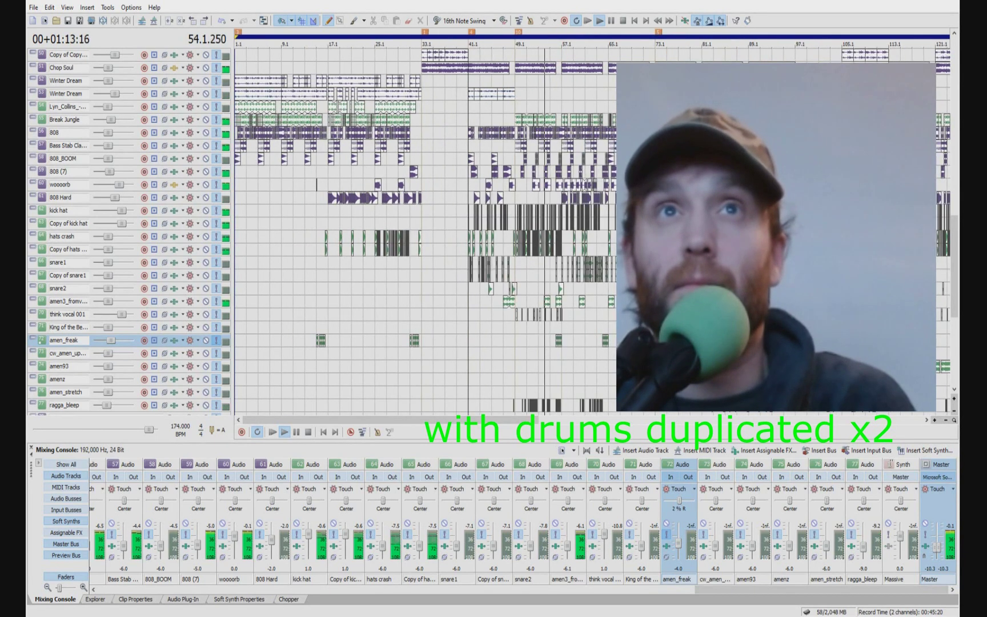
{"action": "left_click", "coordinate": [603, 324]}
{"action": "scroll", "coordinate": [603, 323], "scroll_direction": "up", "scroll_amount": 2}
{"action": "scroll", "coordinate": [603, 323], "scroll_direction": "up", "scroll_amount": 2}
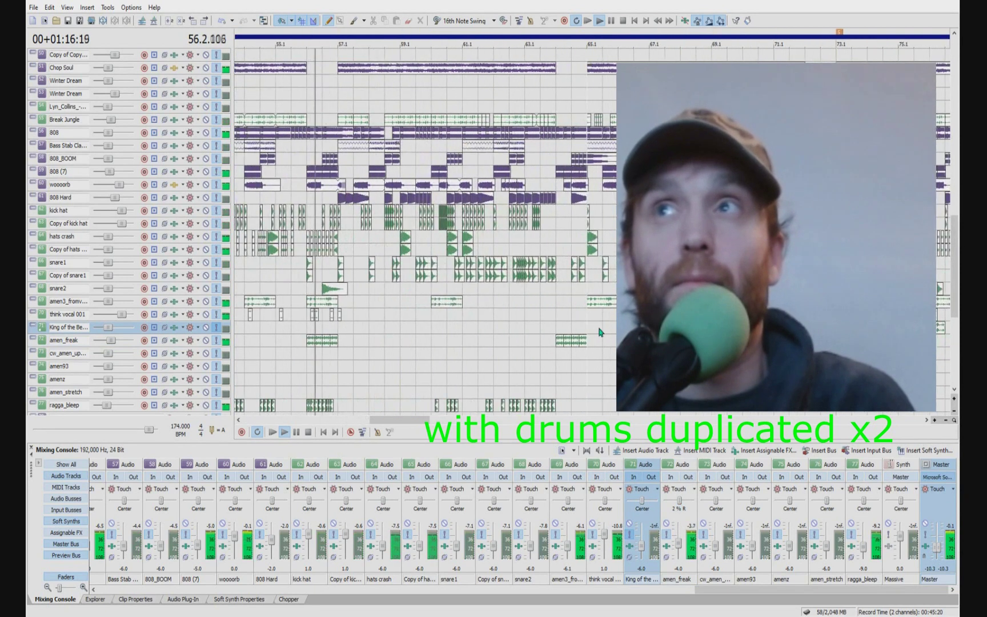